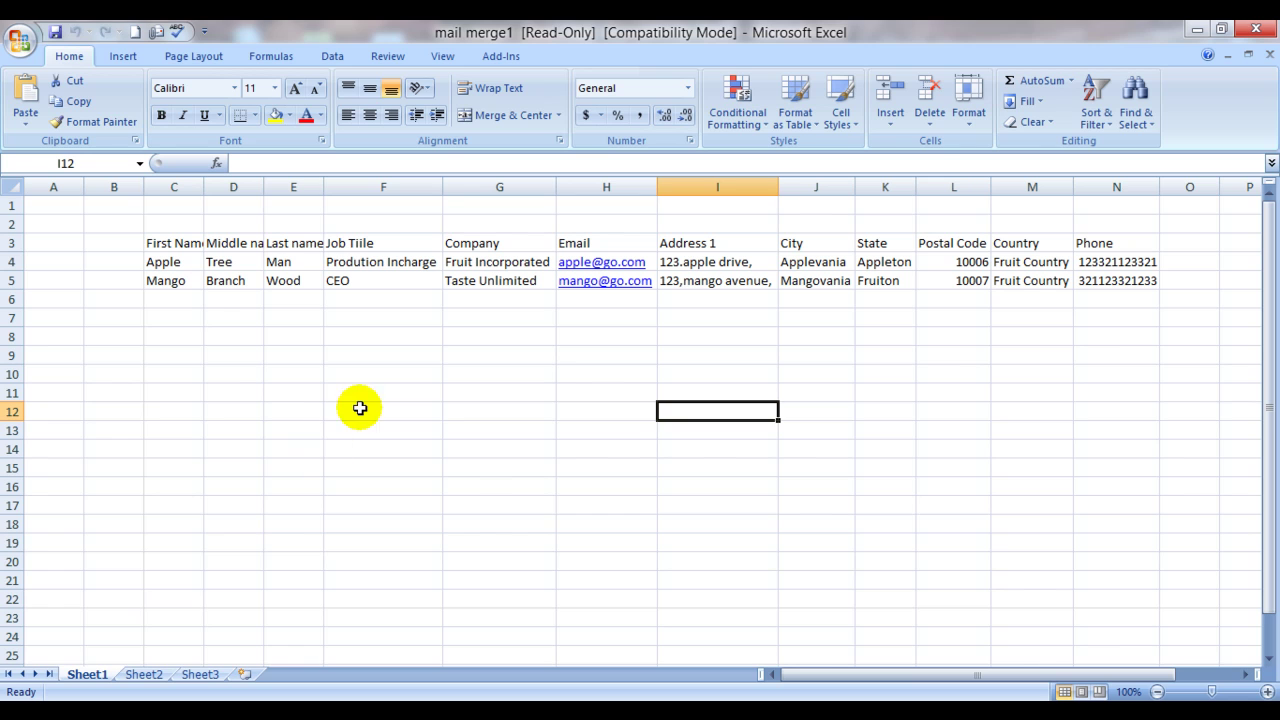
Autofit columns C, D and E so the First Name, Middle name and Last name headers fit.
{"action": "left_click", "coordinate": [358, 409]}
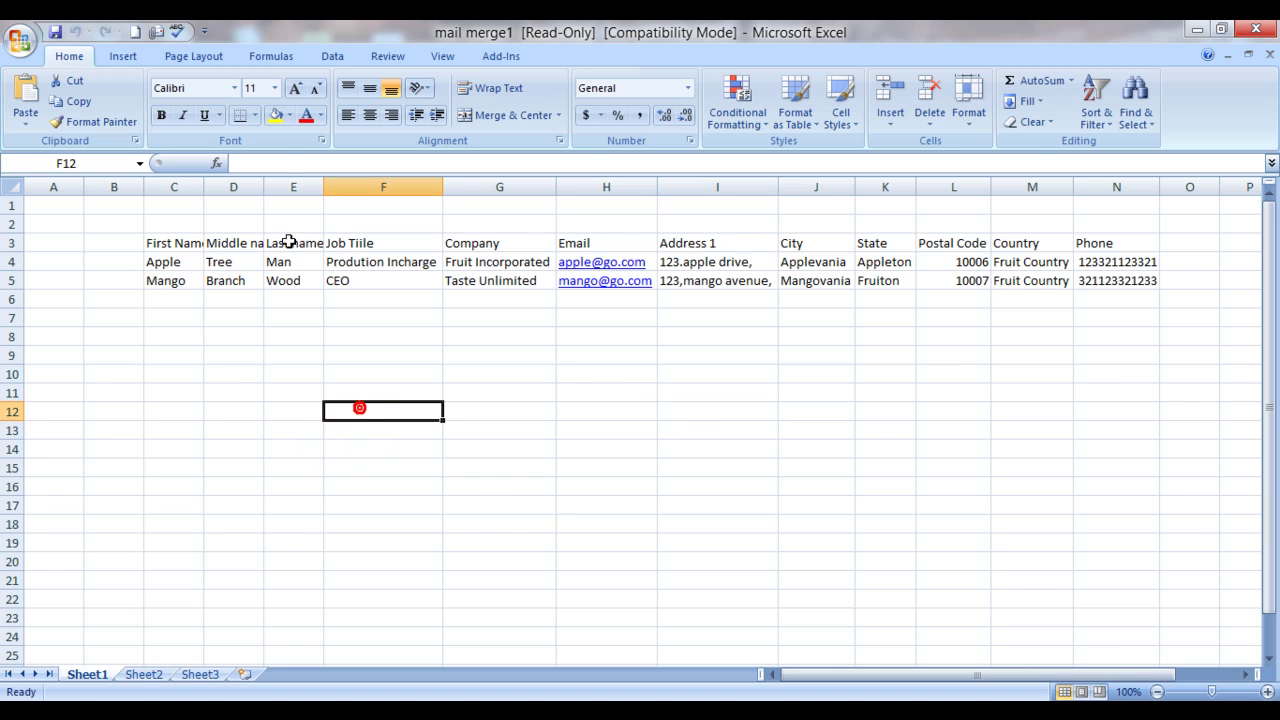
{"action": "double_click", "coordinate": [263, 186]}
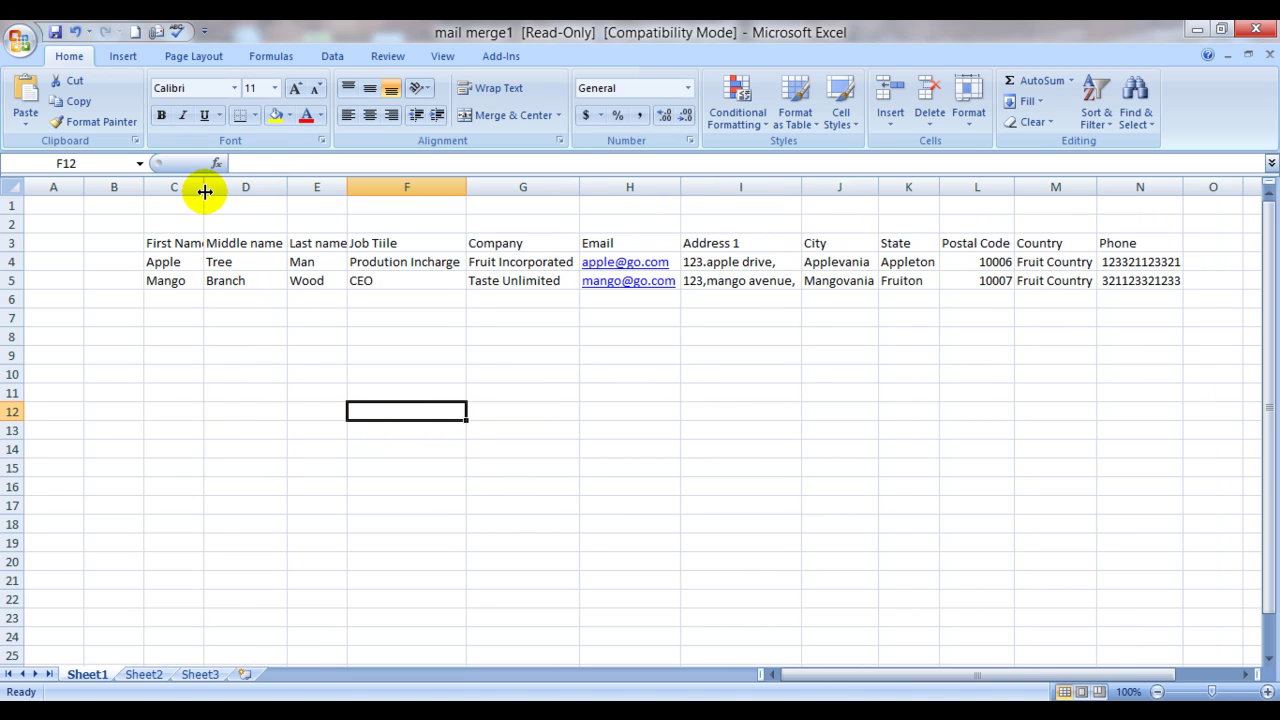
{"action": "double_click", "coordinate": [204, 187]}
{"action": "left_click", "coordinate": [180, 243]}
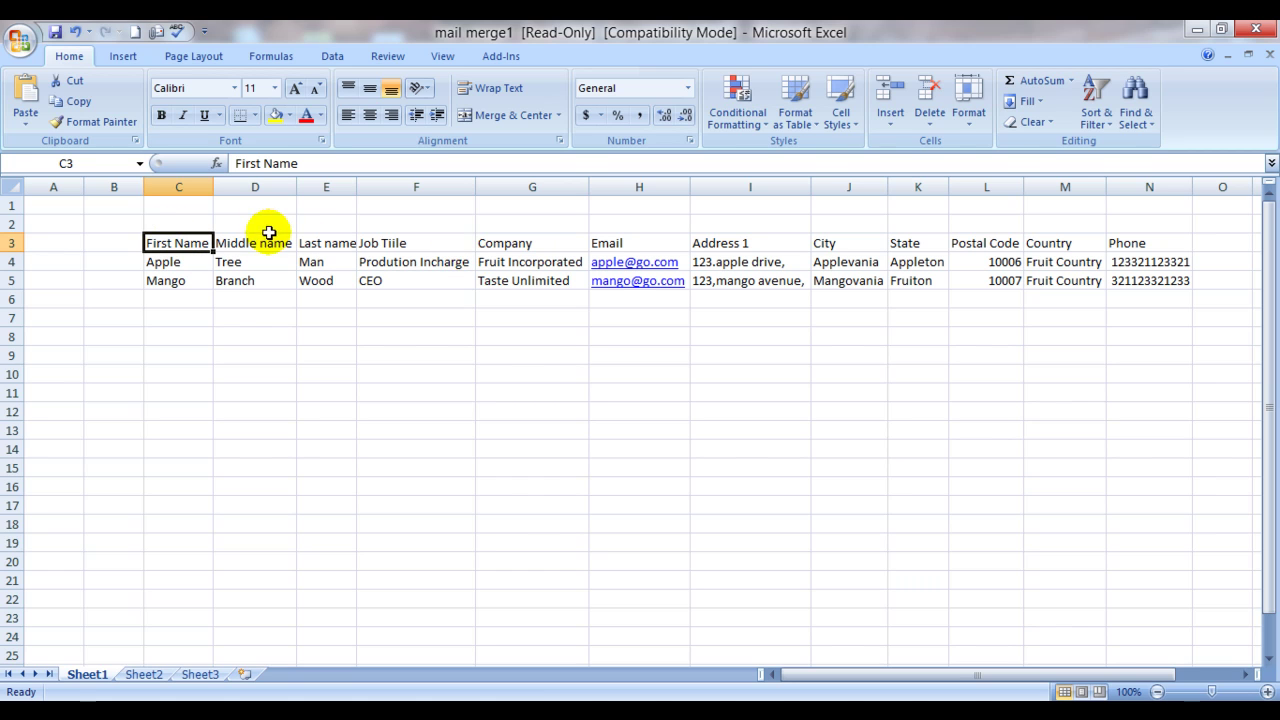
{"action": "double_click", "coordinate": [356, 187]}
Review the Job Title, Company, Email, Address 1, City and State headers along the header row.
{"action": "left_click", "coordinate": [420, 243]}
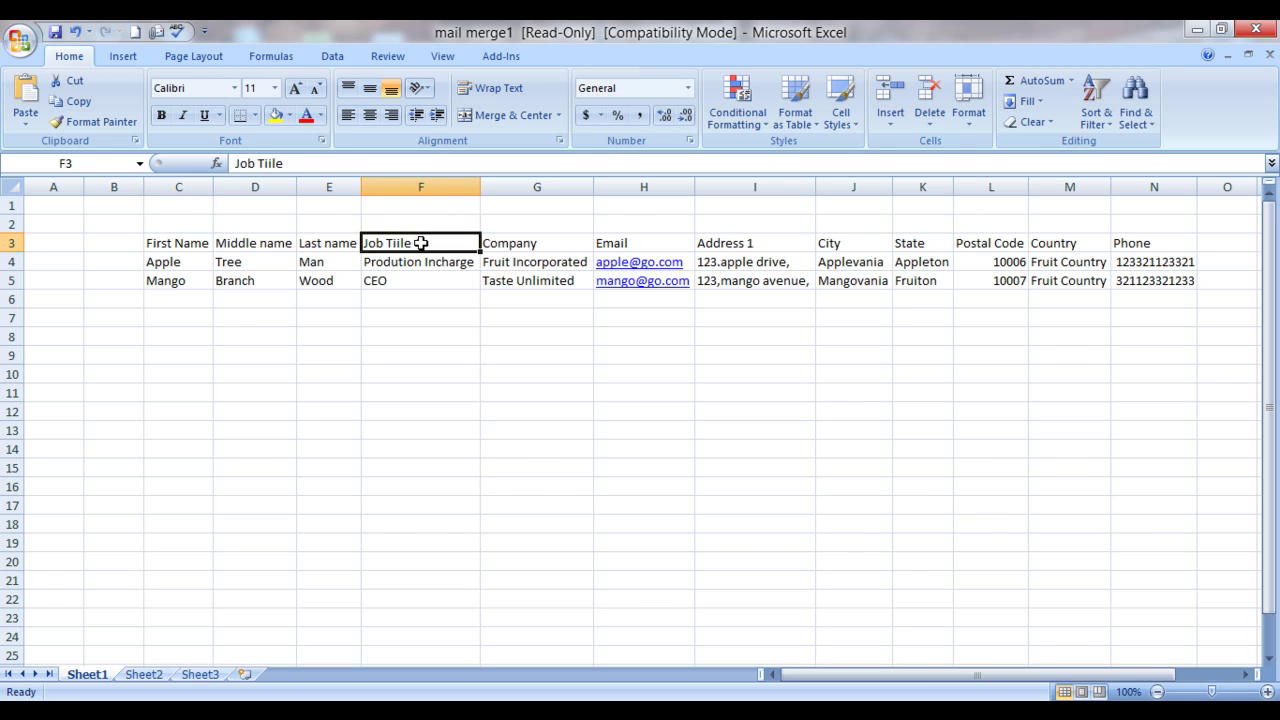
{"action": "key", "text": "Right"}
{"action": "key", "text": "Right"}
{"action": "key", "text": "Right"}
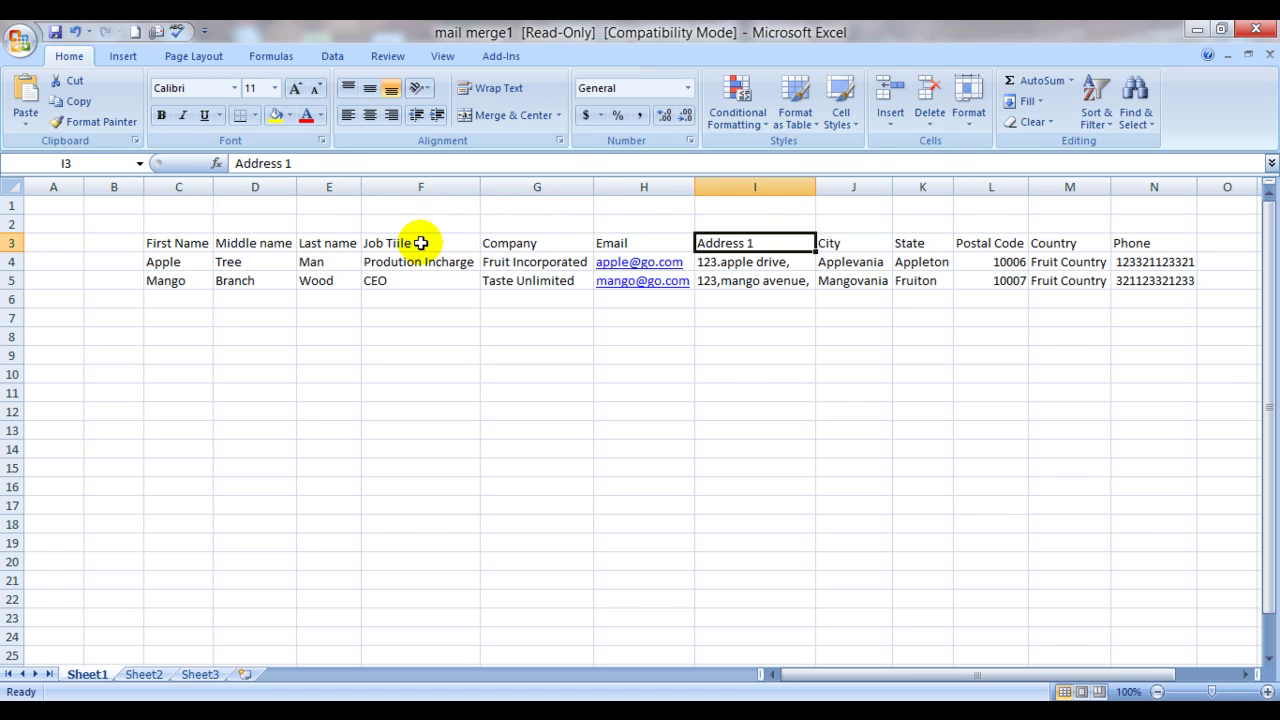
{"action": "key", "text": "Right"}
{"action": "key", "text": "Right"}
{"action": "key", "text": "Right"}
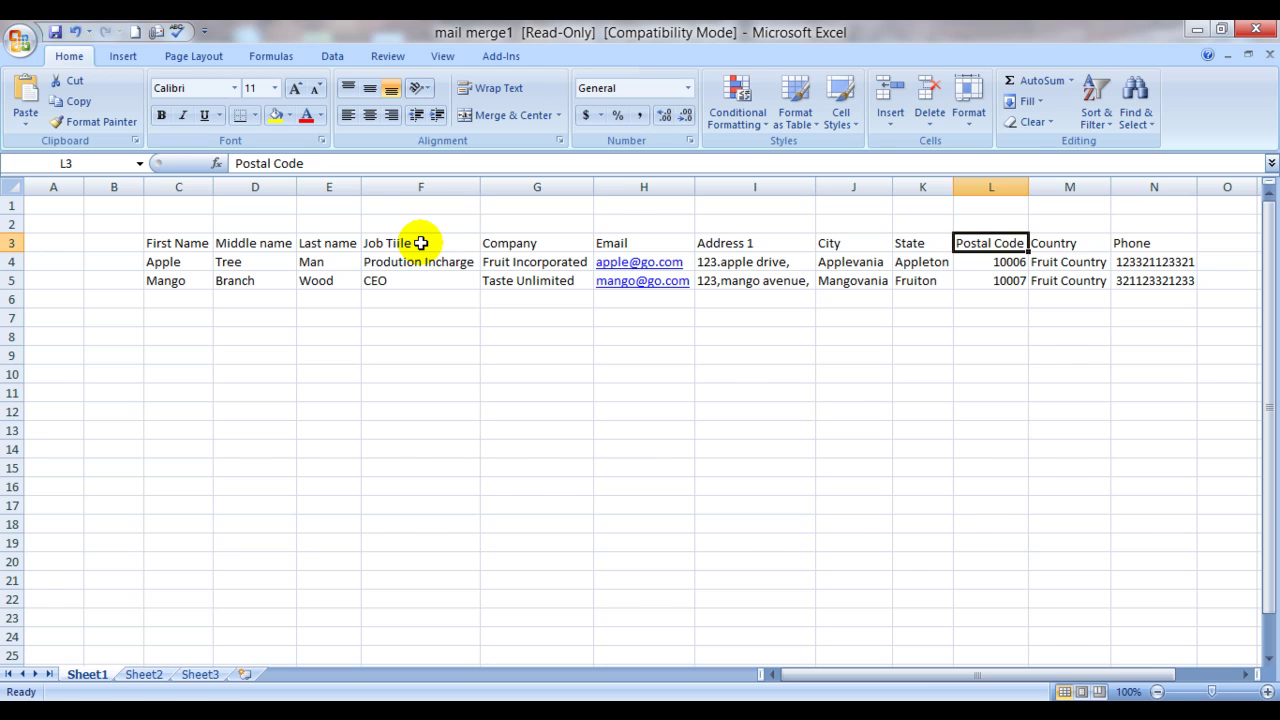
{"action": "key", "text": "Right"}
{"action": "key", "text": "Right"}
{"action": "key", "text": "Left"}
{"action": "key", "text": "Left"}
{"action": "key", "text": "Left"}
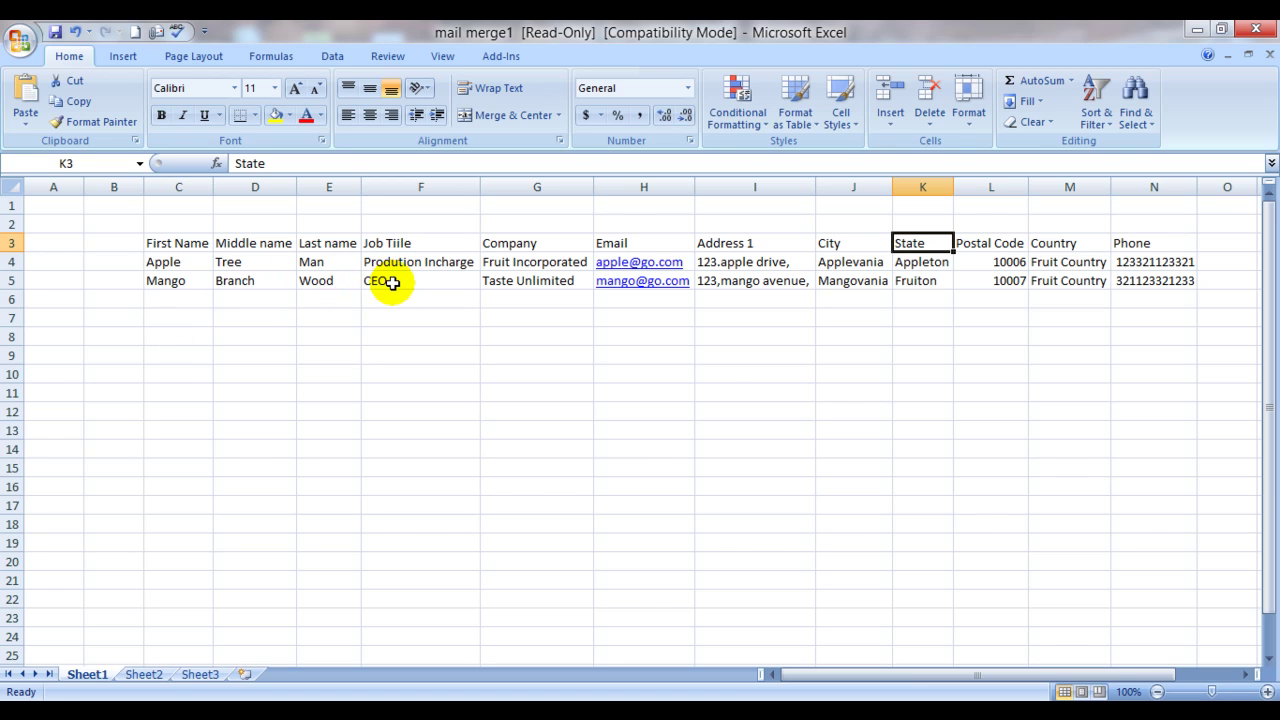
{"action": "left_click", "coordinate": [442, 322]}
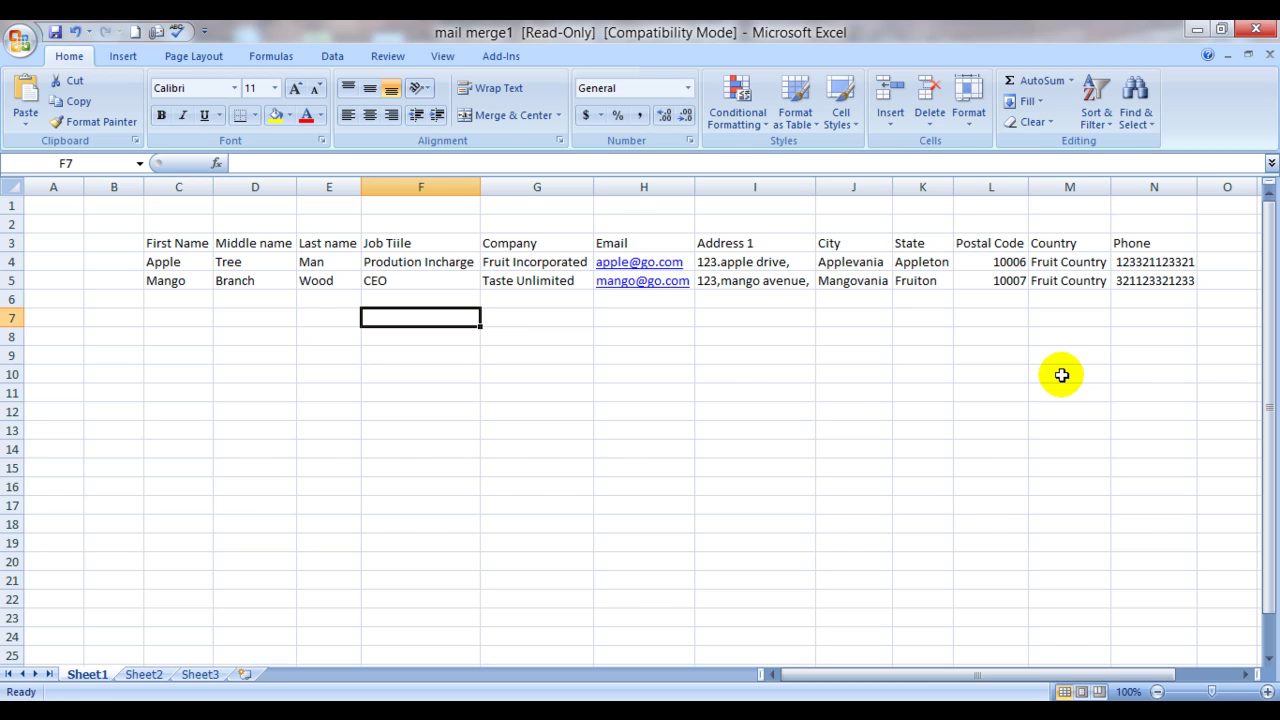
Close the mail merge1 workbook without saving, cancelling the Save As dialog.
{"action": "left_click", "coordinate": [1256, 28]}
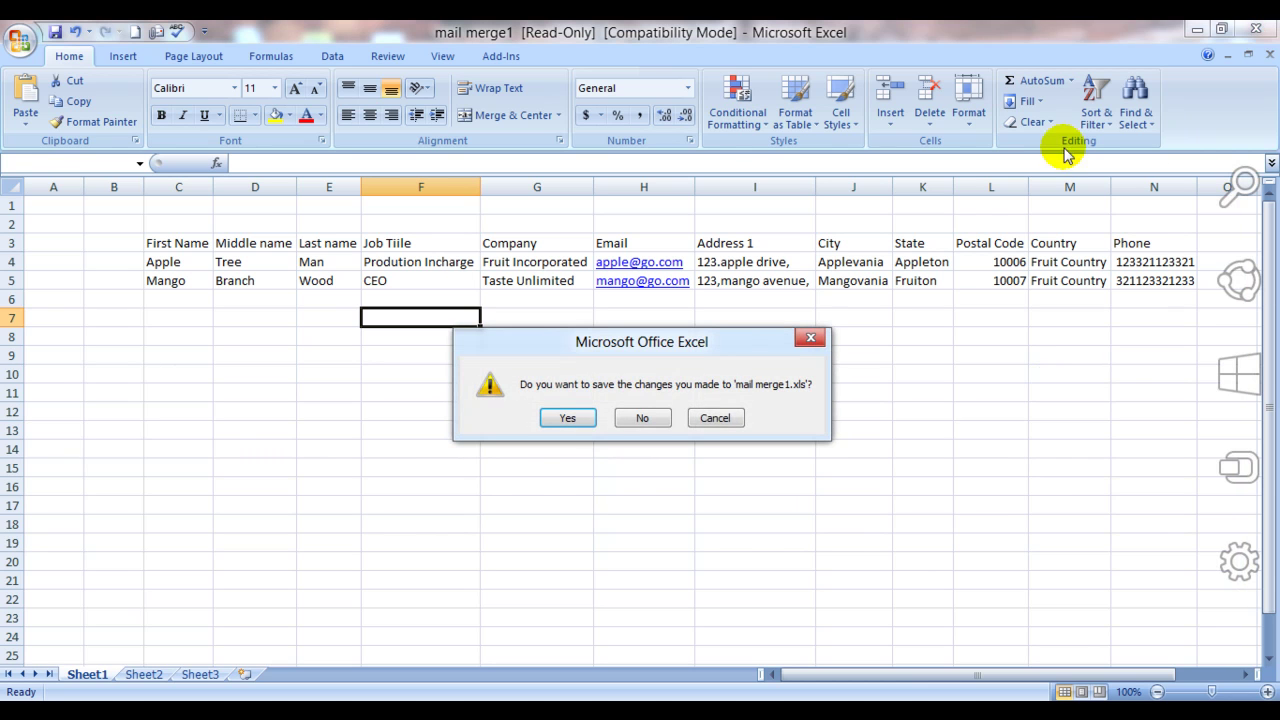
{"action": "left_click", "coordinate": [572, 418]}
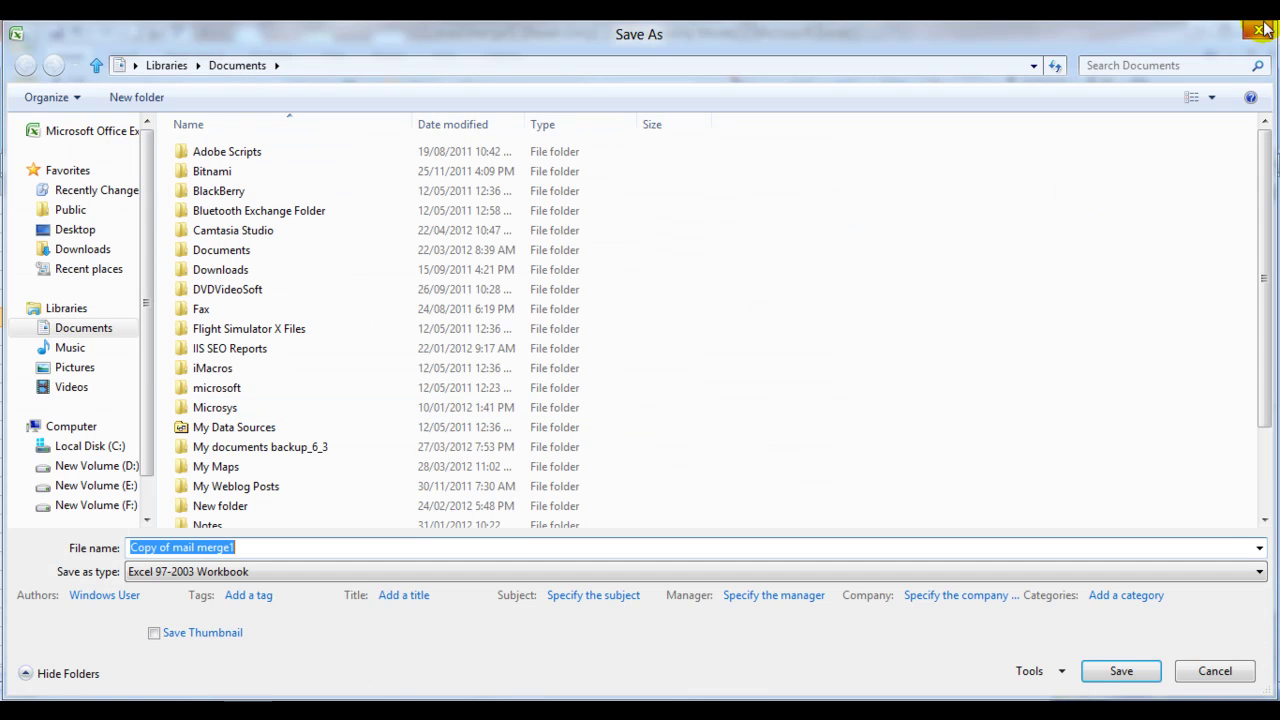
{"action": "left_click", "coordinate": [1259, 30]}
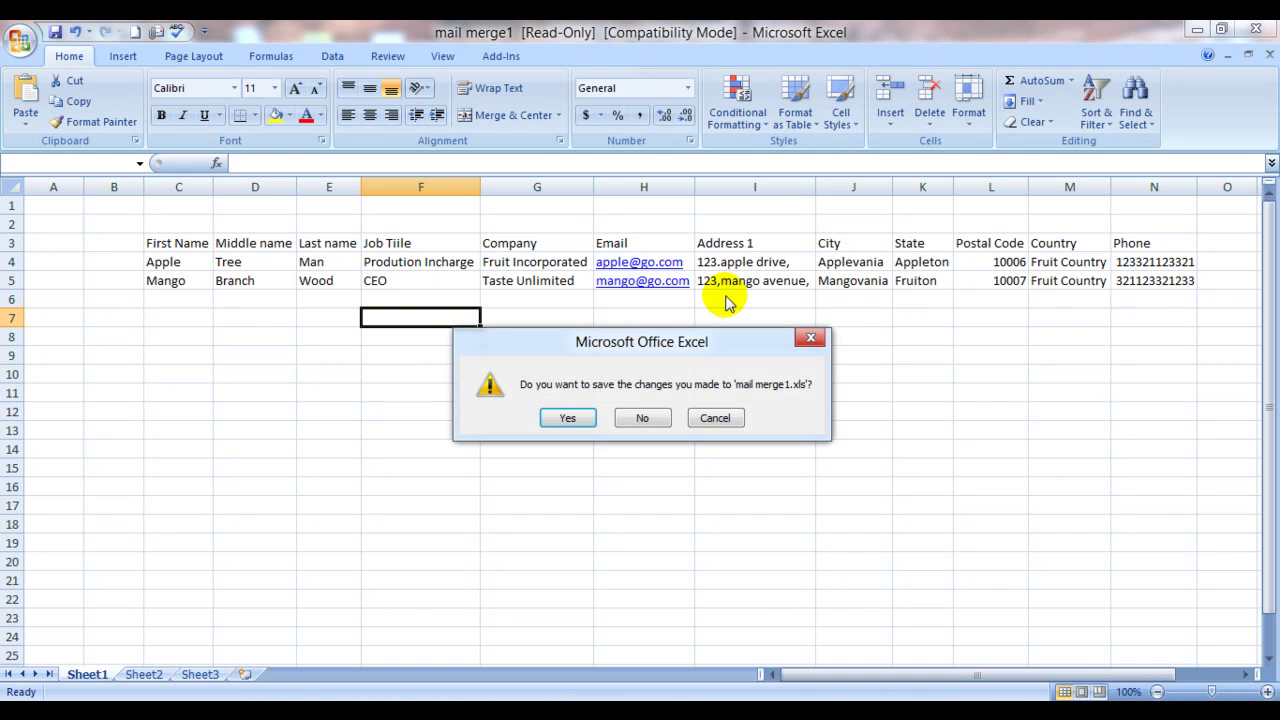
{"action": "left_click", "coordinate": [645, 416]}
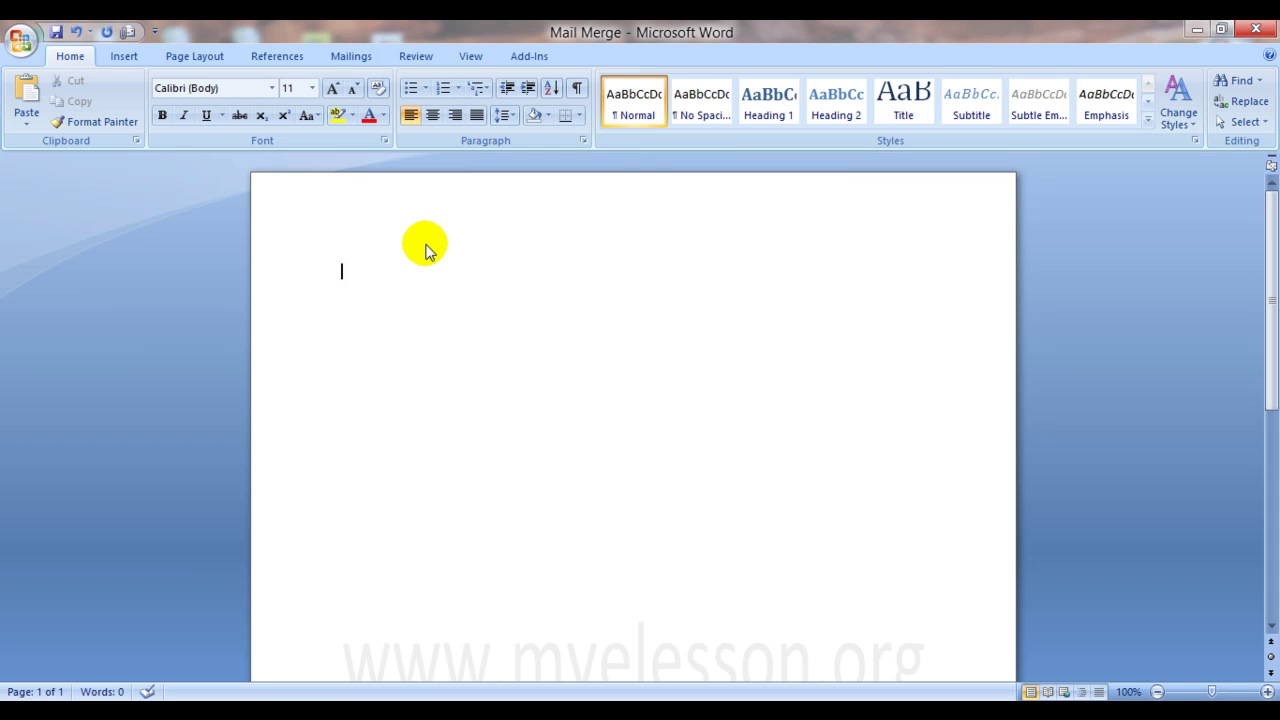
Start a Letters mail merge from the Mailings tab and show the Select Recipients choices.
{"action": "left_click", "coordinate": [350, 57]}
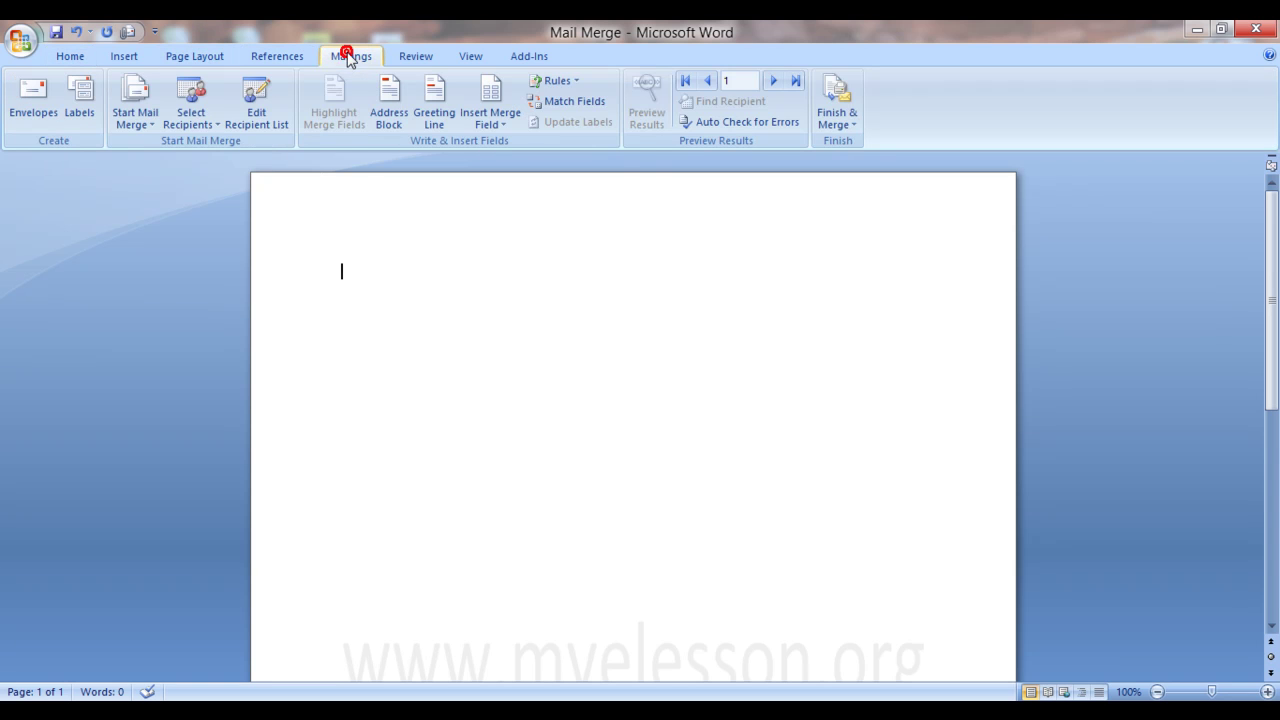
{"action": "left_click", "coordinate": [134, 95]}
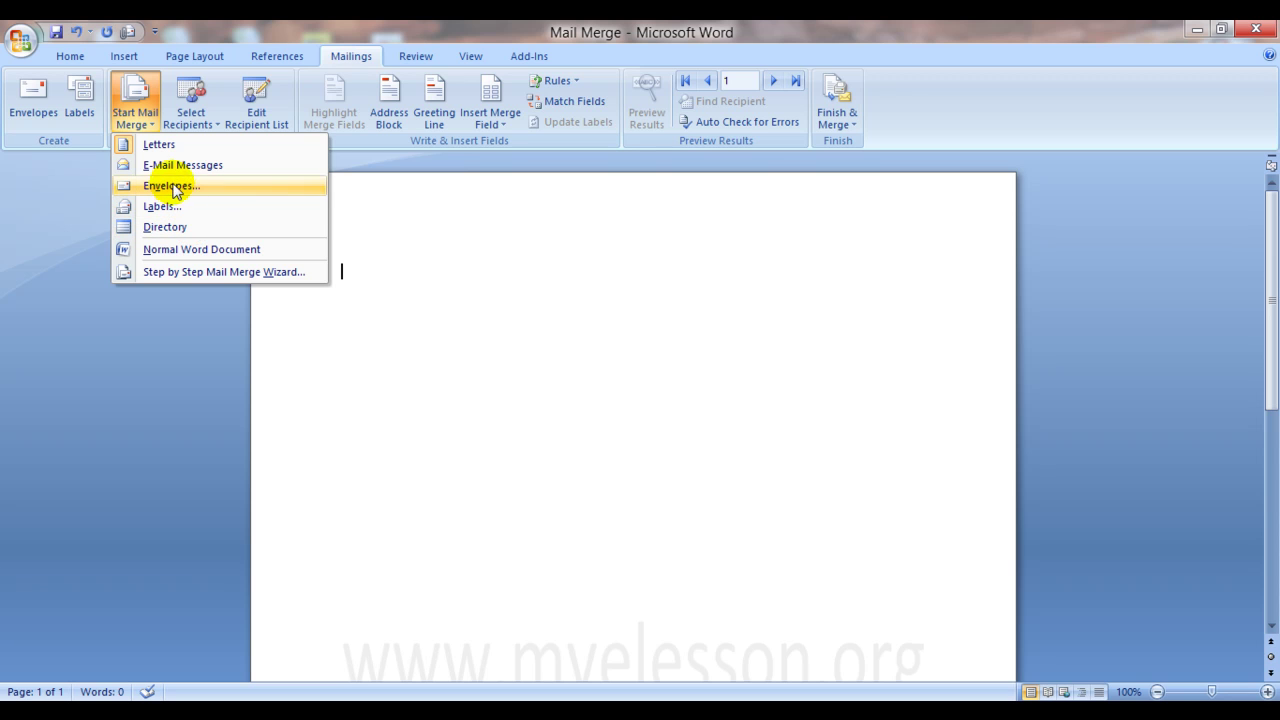
{"action": "left_click", "coordinate": [159, 146]}
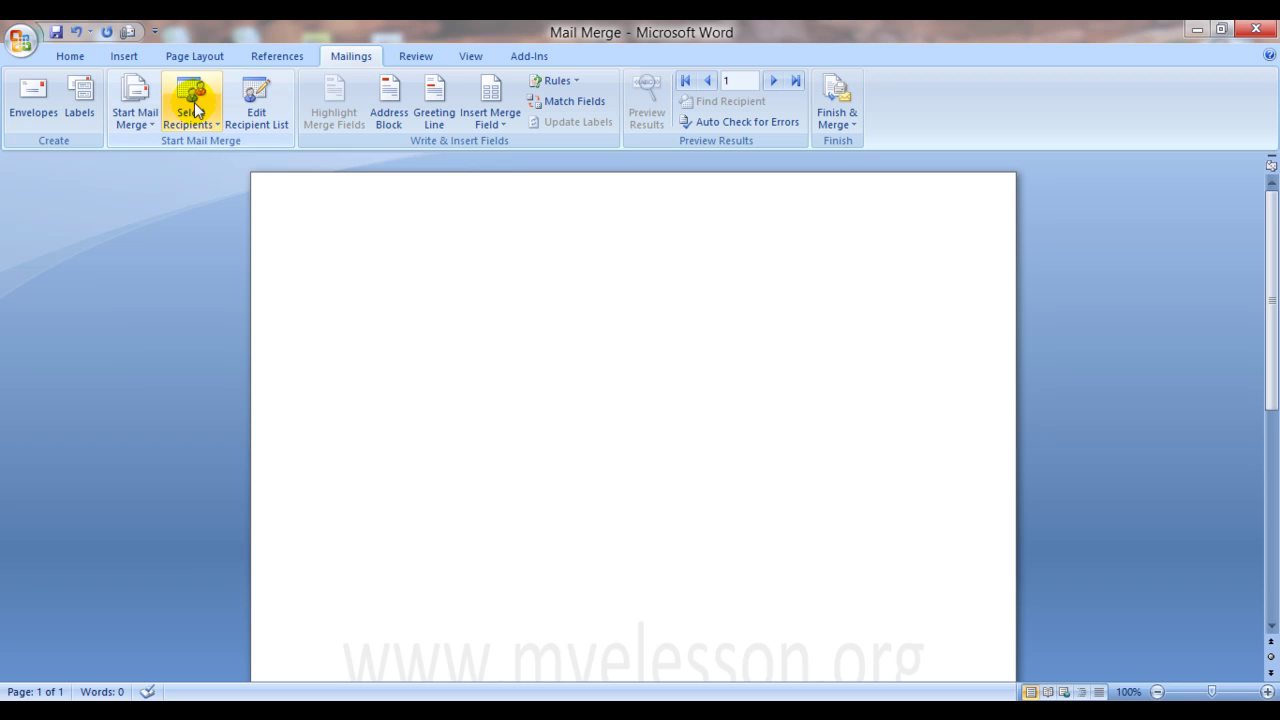
{"action": "left_click", "coordinate": [194, 108]}
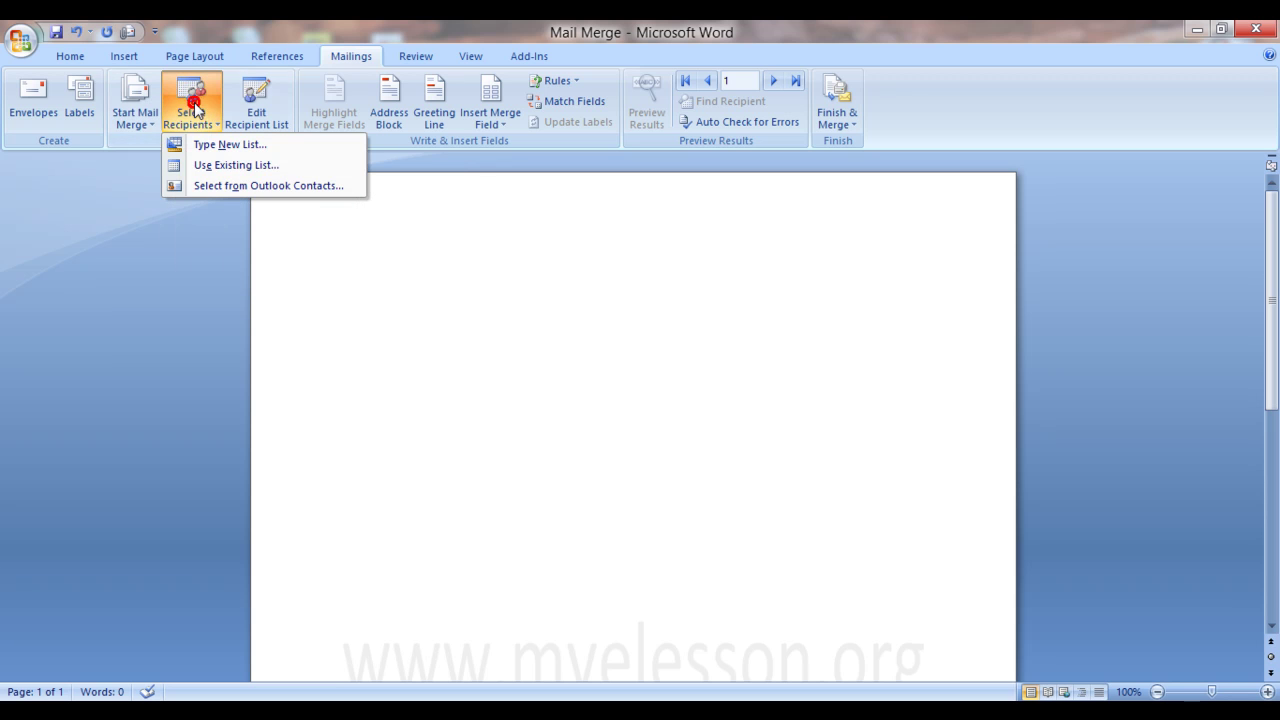
Choose Use Existing List and select the mail merge1 workbook in the Documents folder.
{"action": "left_click", "coordinate": [238, 166]}
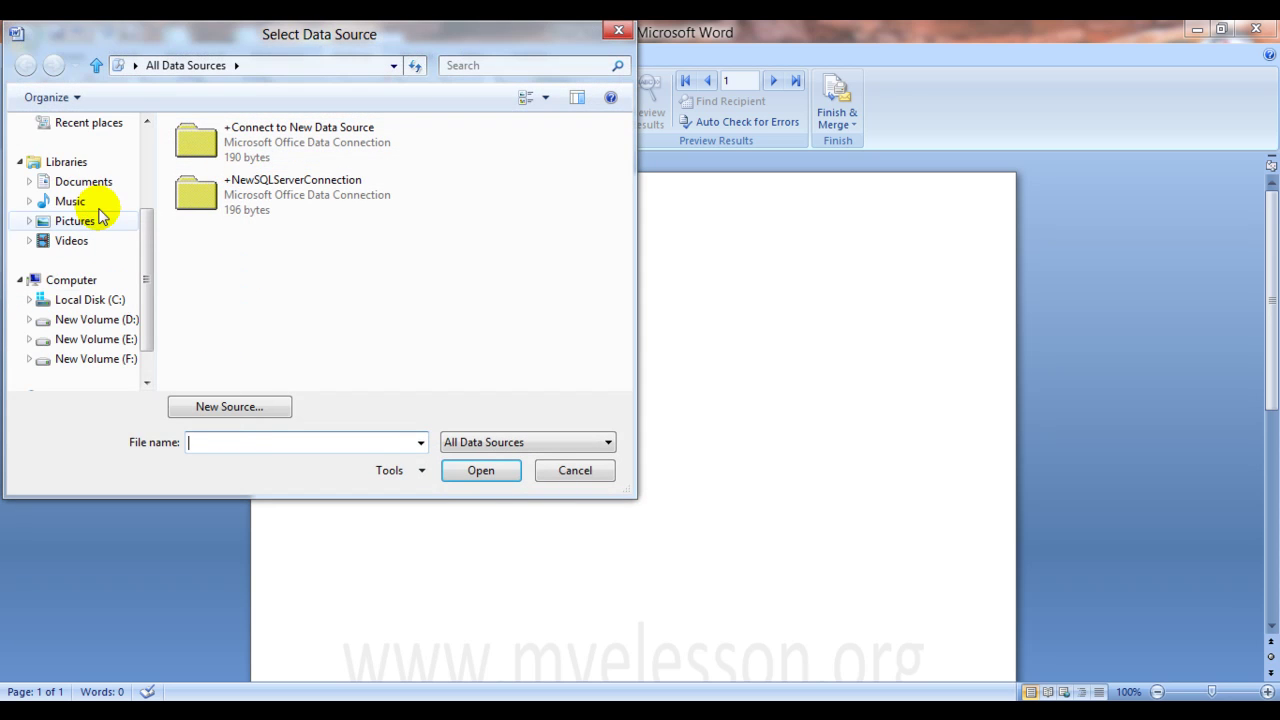
{"action": "left_click", "coordinate": [103, 190]}
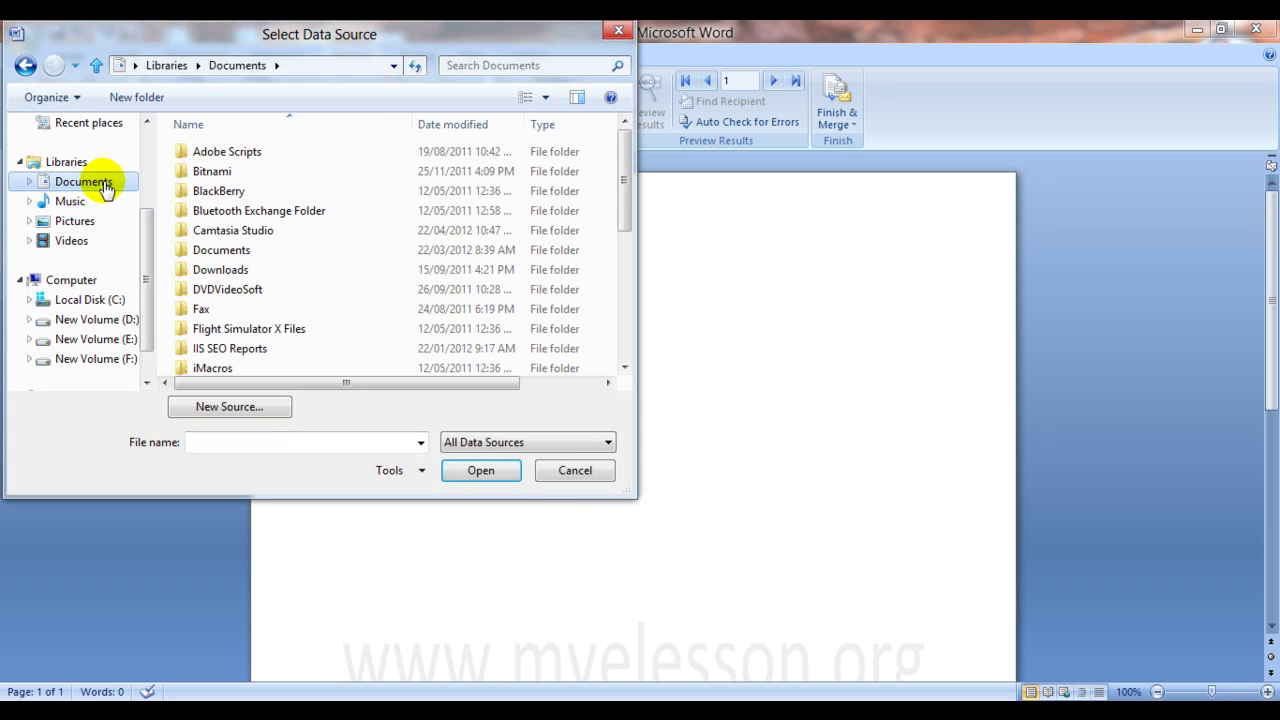
{"action": "left_click", "coordinate": [230, 442]}
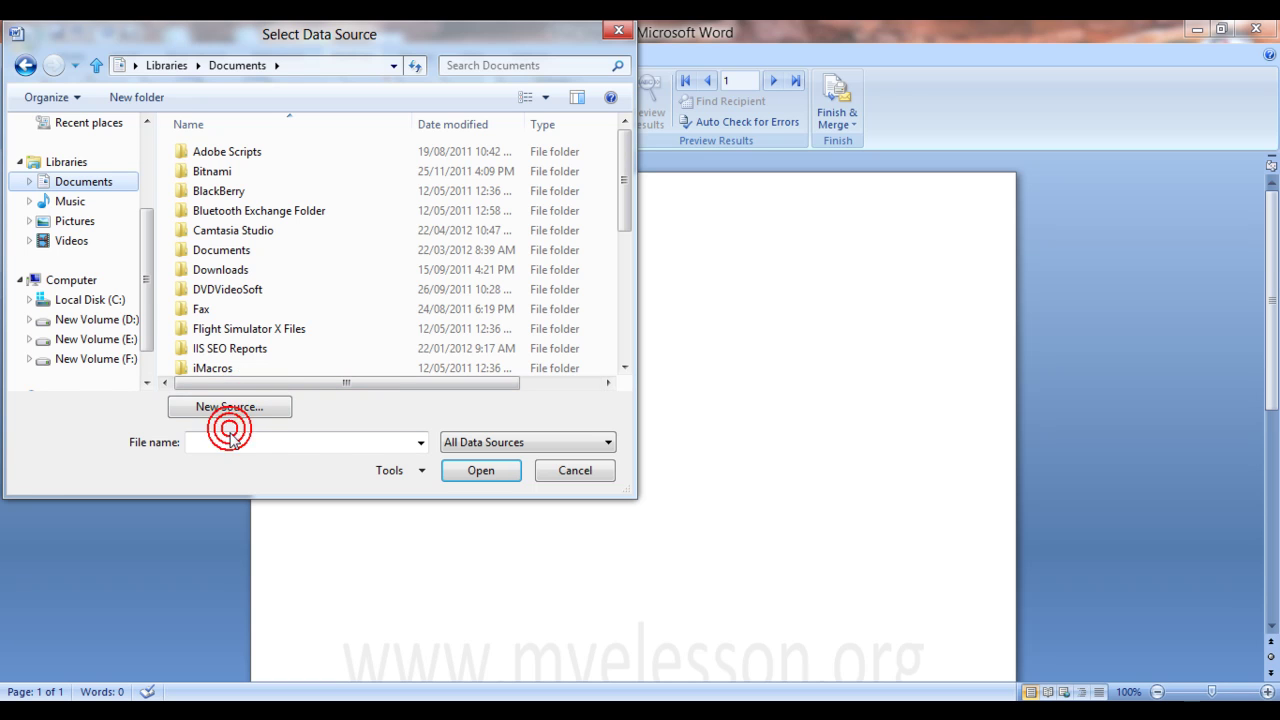
{"action": "type", "text": "mail"}
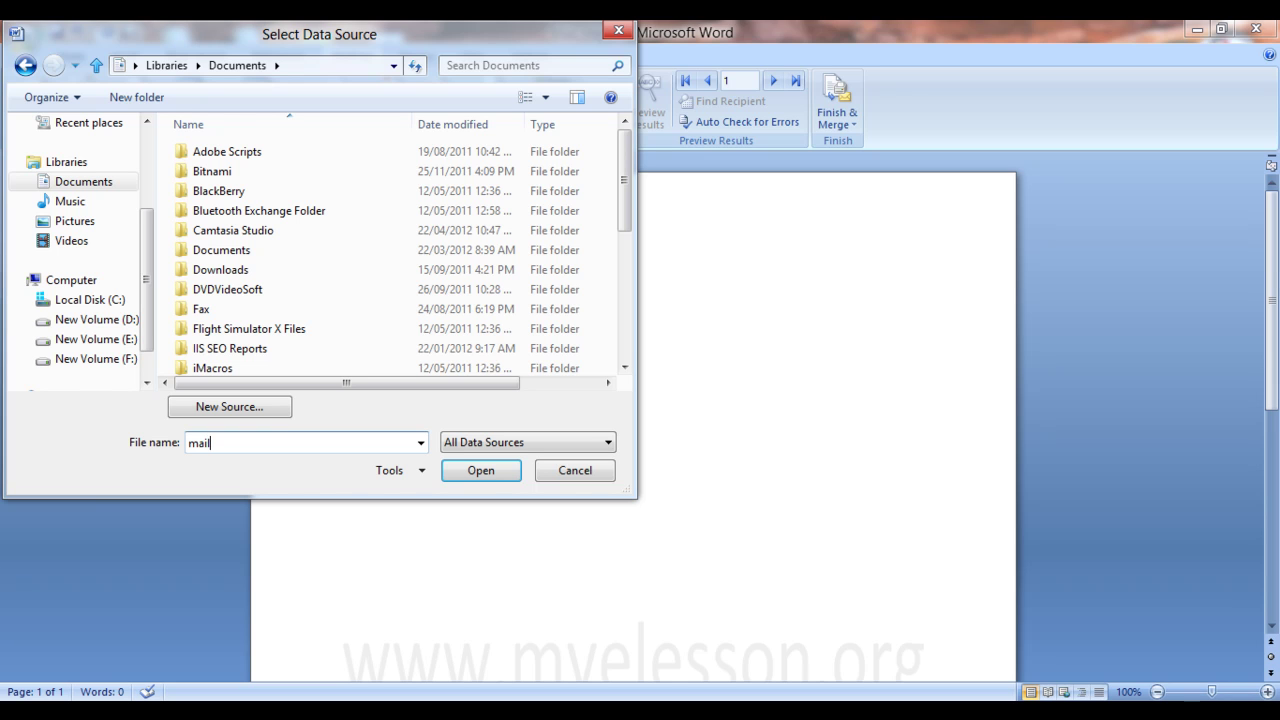
{"action": "key", "text": "BackSpace"}
{"action": "key", "text": "BackSpace"}
{"action": "key", "text": "BackSpace"}
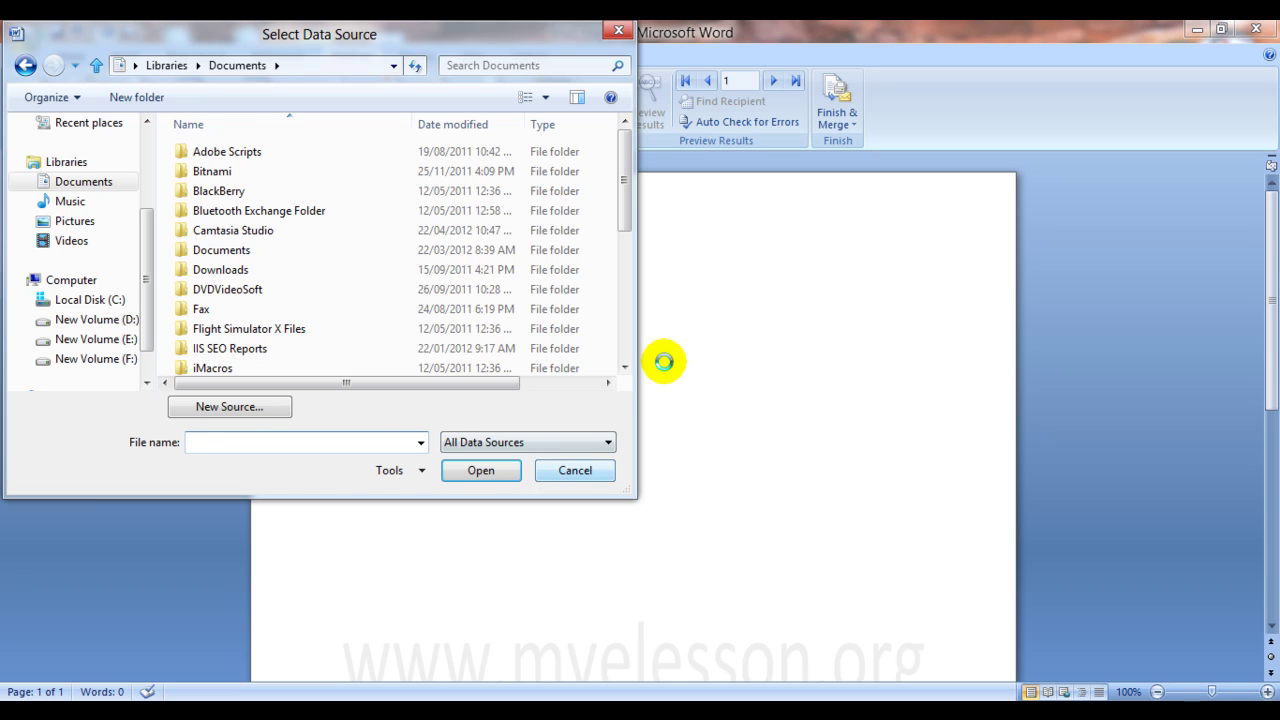
{"action": "left_click", "coordinate": [625, 368]}
{"action": "left_click", "coordinate": [625, 368]}
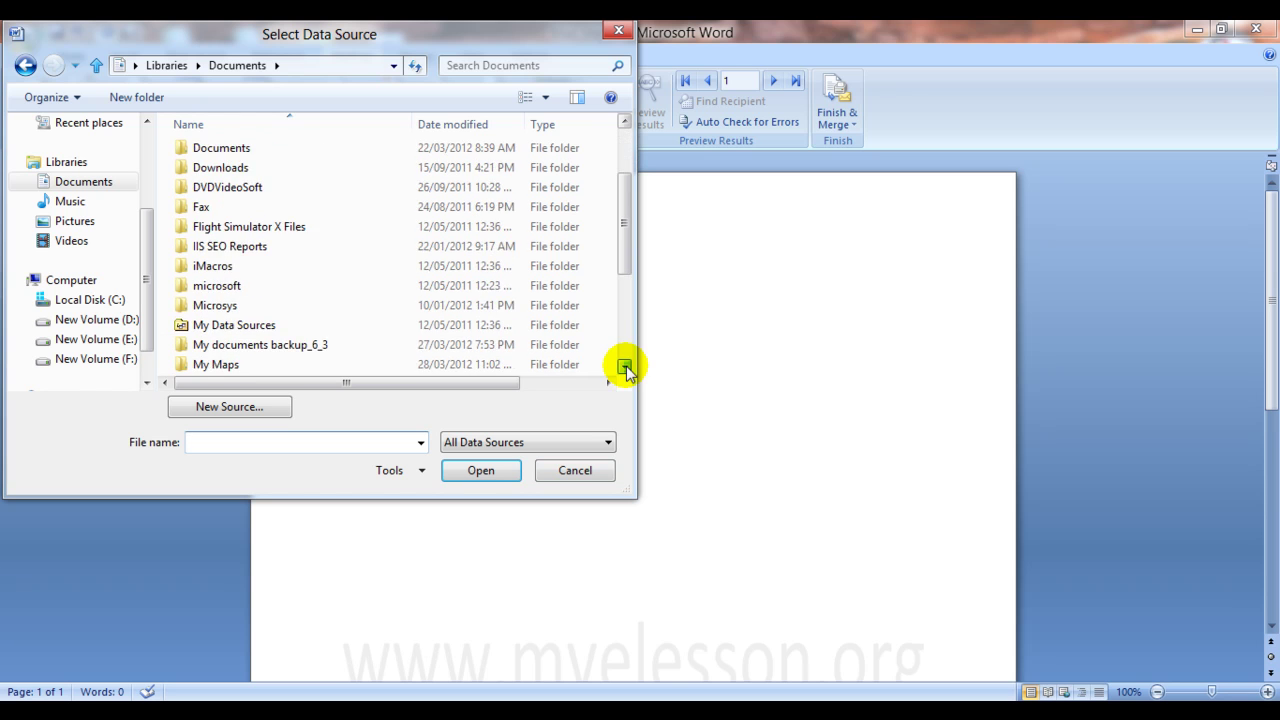
{"action": "left_click", "coordinate": [625, 368]}
{"action": "left_click", "coordinate": [625, 368]}
{"action": "left_click", "coordinate": [625, 368]}
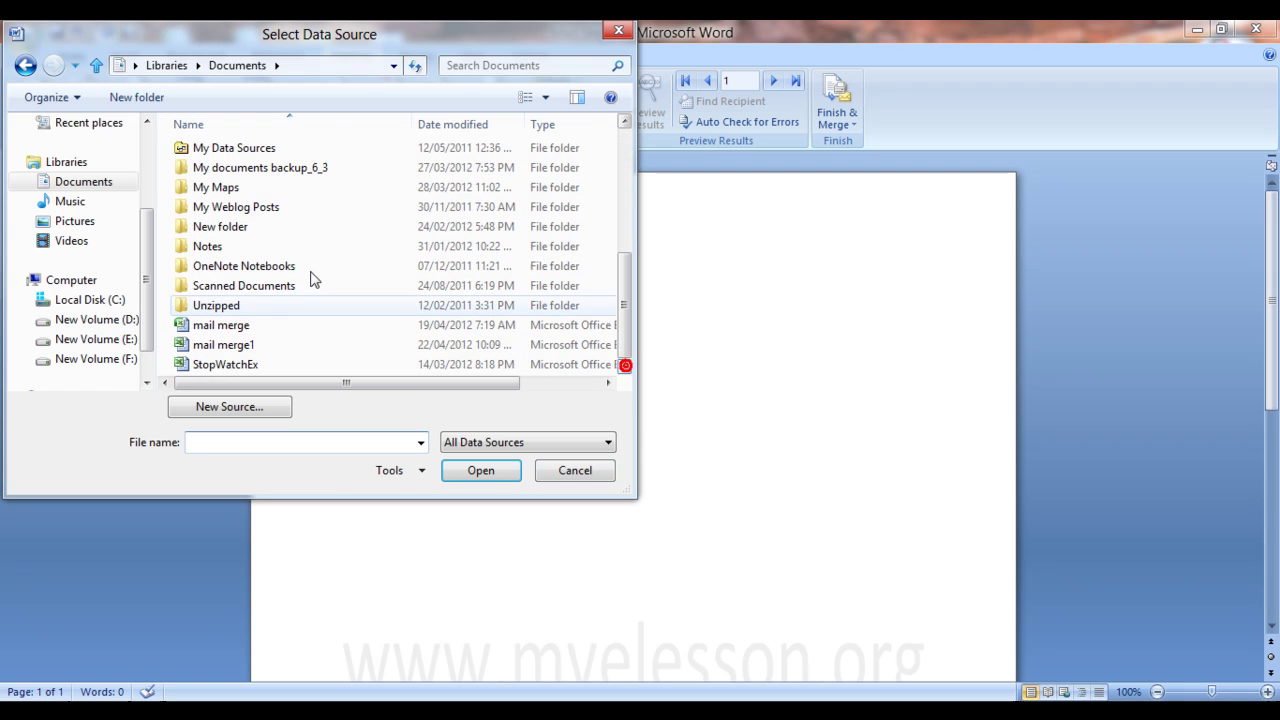
{"action": "left_click", "coordinate": [234, 343]}
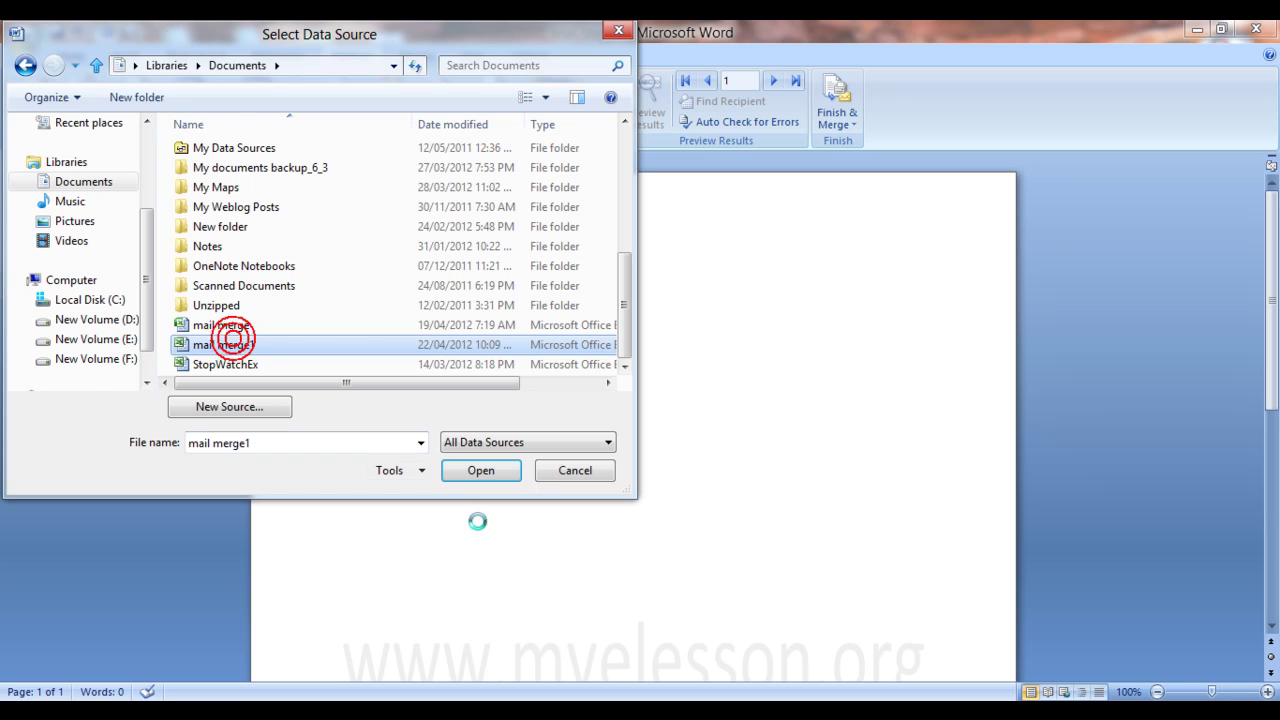
Open mail merge1 and accept Sheet1$ with column headers as the recipient table.
{"action": "left_click", "coordinate": [479, 470]}
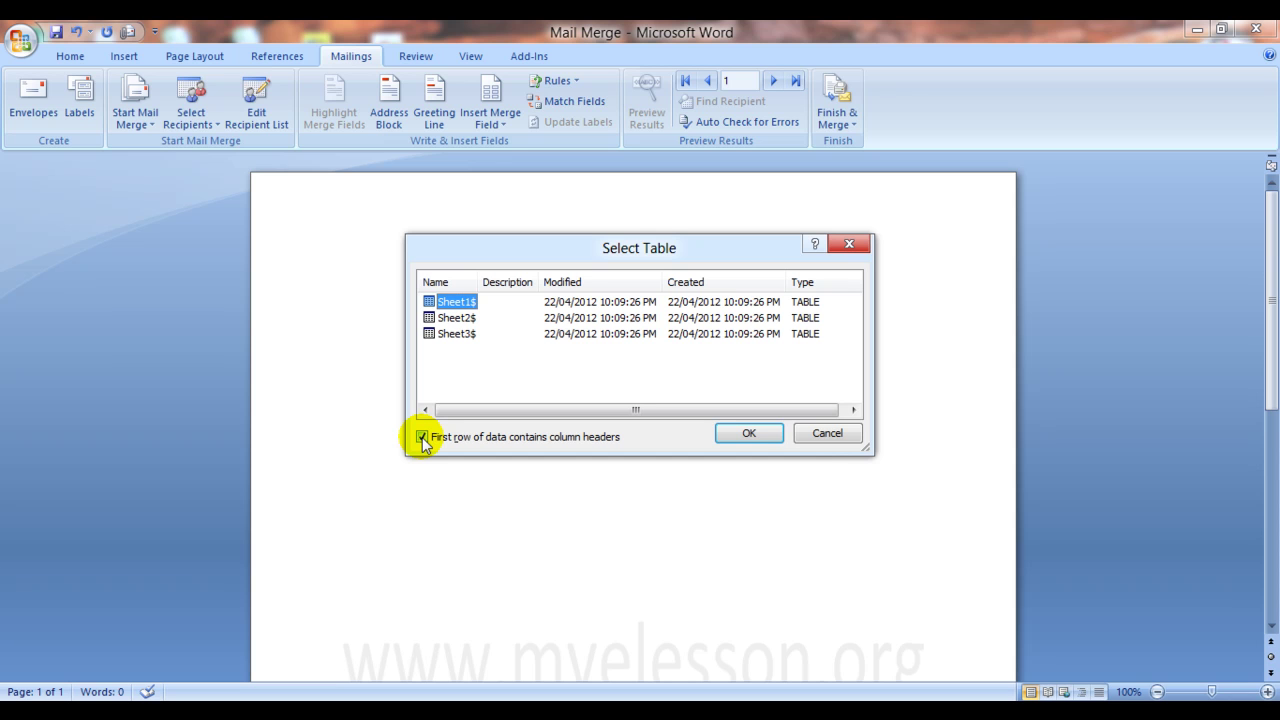
{"action": "left_click", "coordinate": [754, 436]}
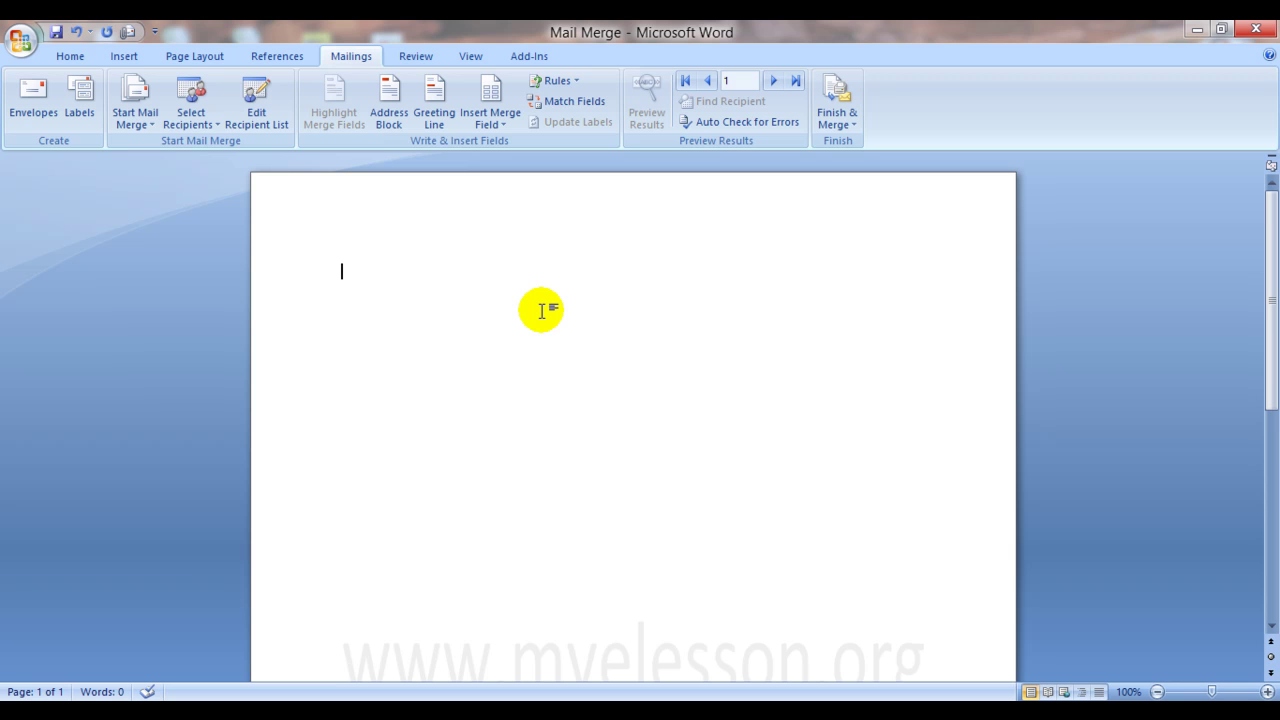
Start an address block and try the first-name, first-and-last and middle-initial name formats.
{"action": "left_click", "coordinate": [388, 92]}
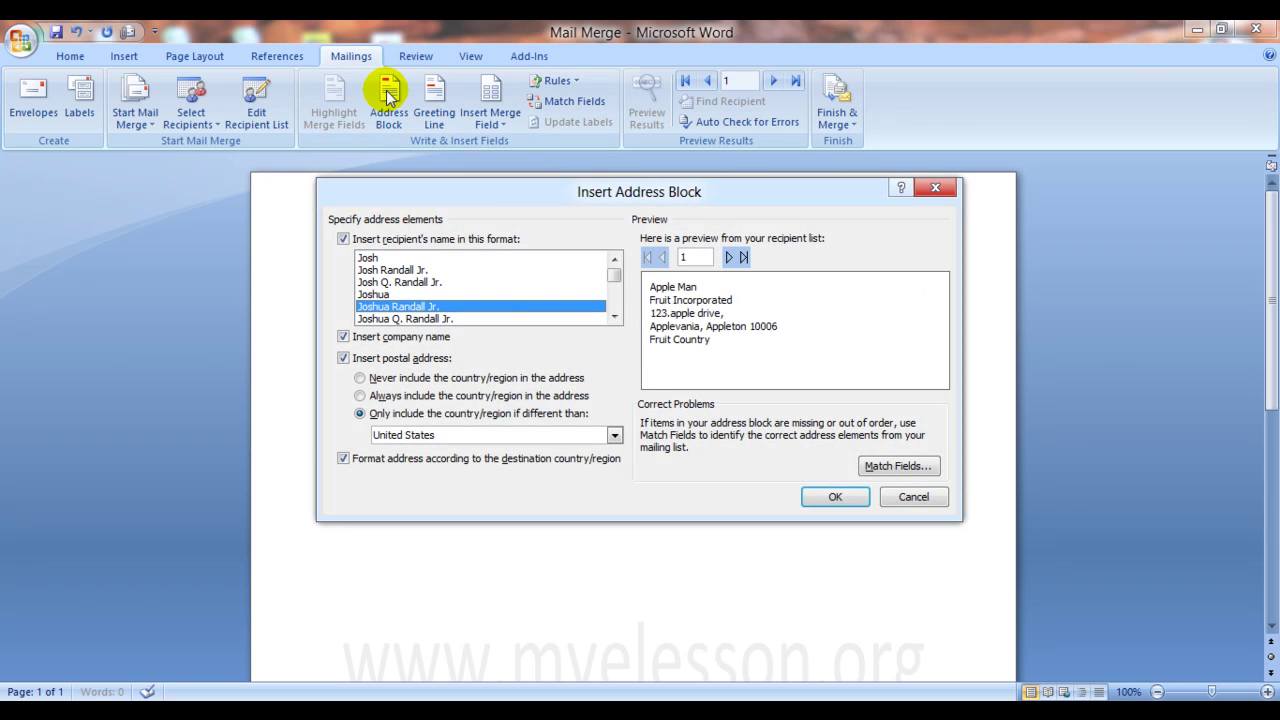
{"action": "left_click", "coordinate": [400, 258]}
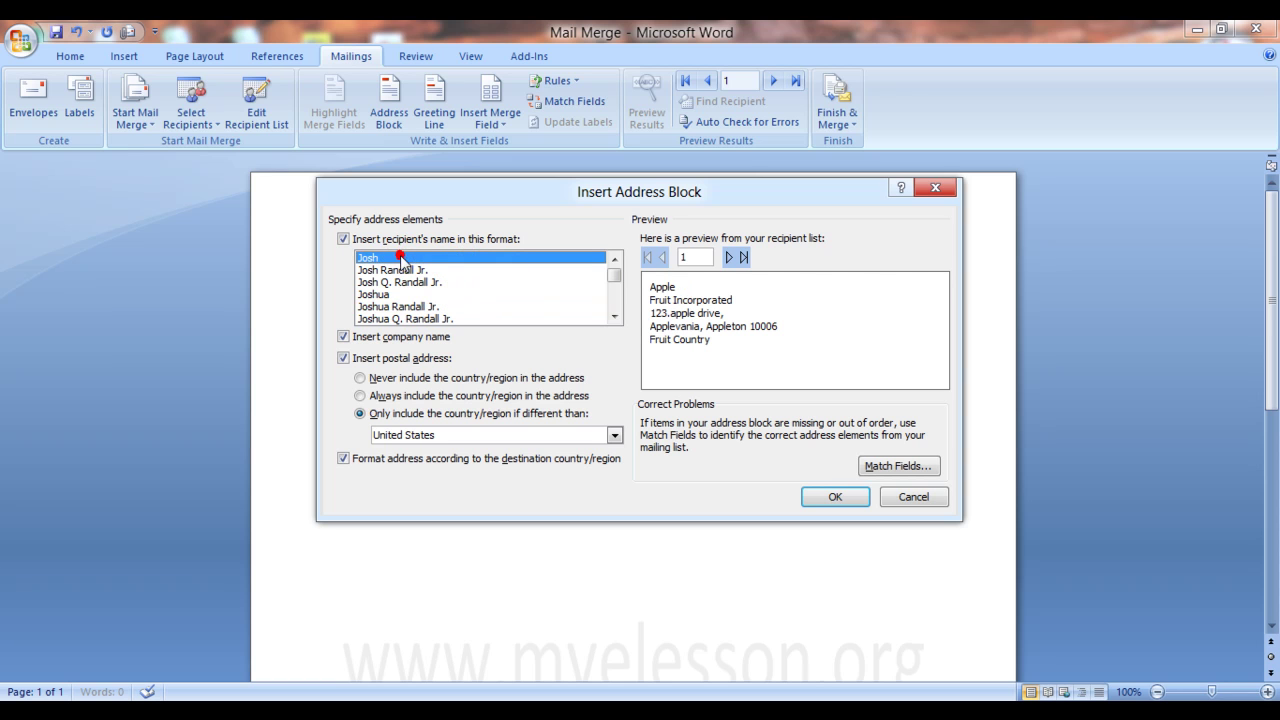
{"action": "left_click", "coordinate": [384, 271]}
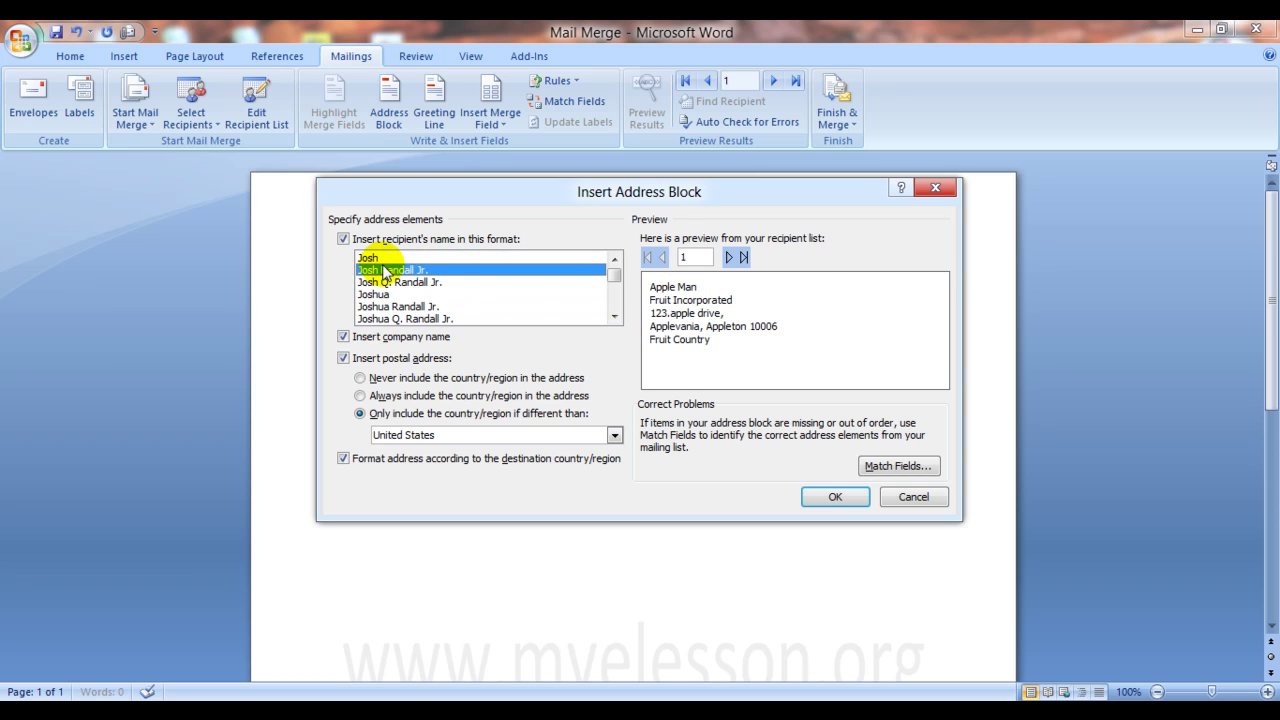
{"action": "left_click", "coordinate": [372, 258]}
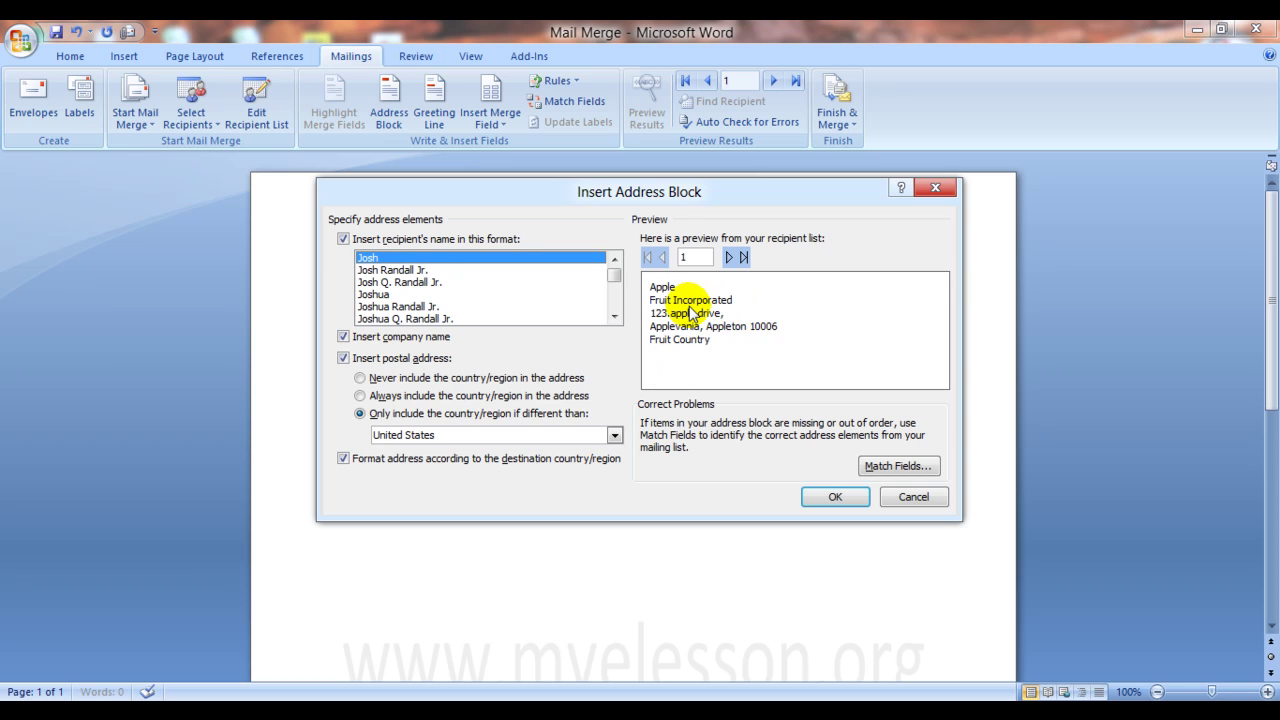
{"action": "left_click", "coordinate": [410, 270]}
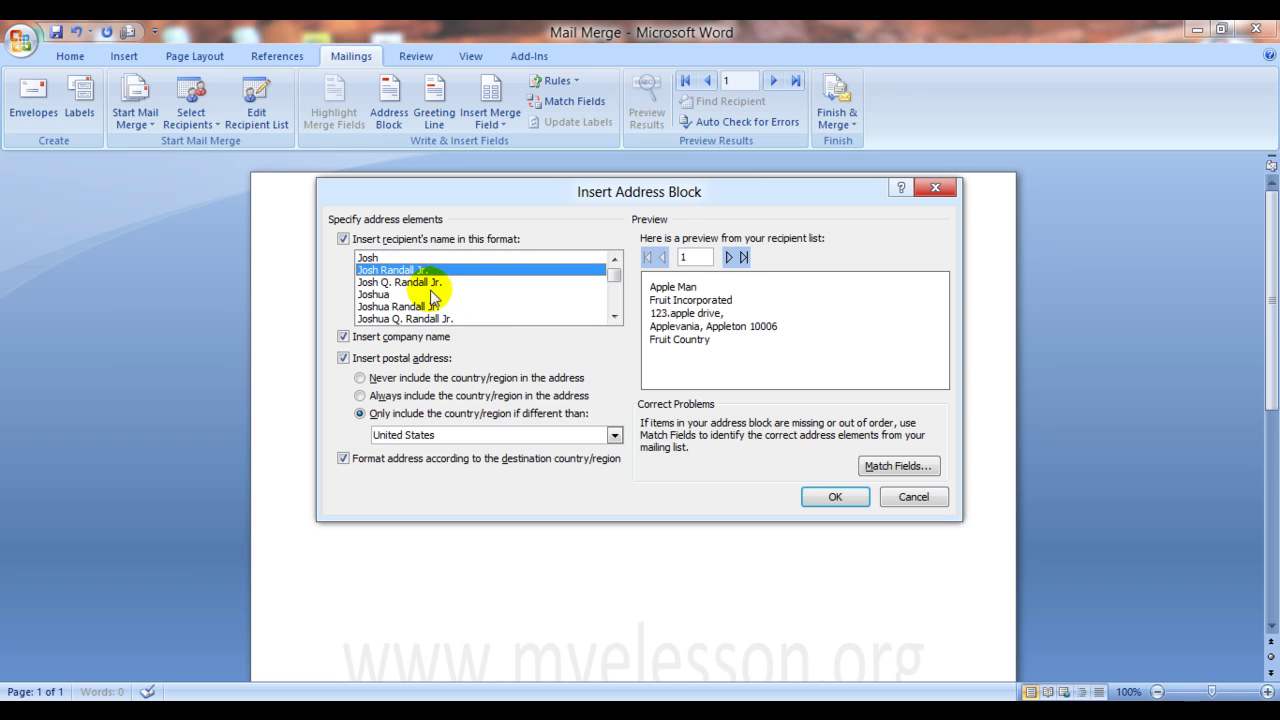
{"action": "left_click", "coordinate": [427, 285]}
{"action": "left_click", "coordinate": [429, 293]}
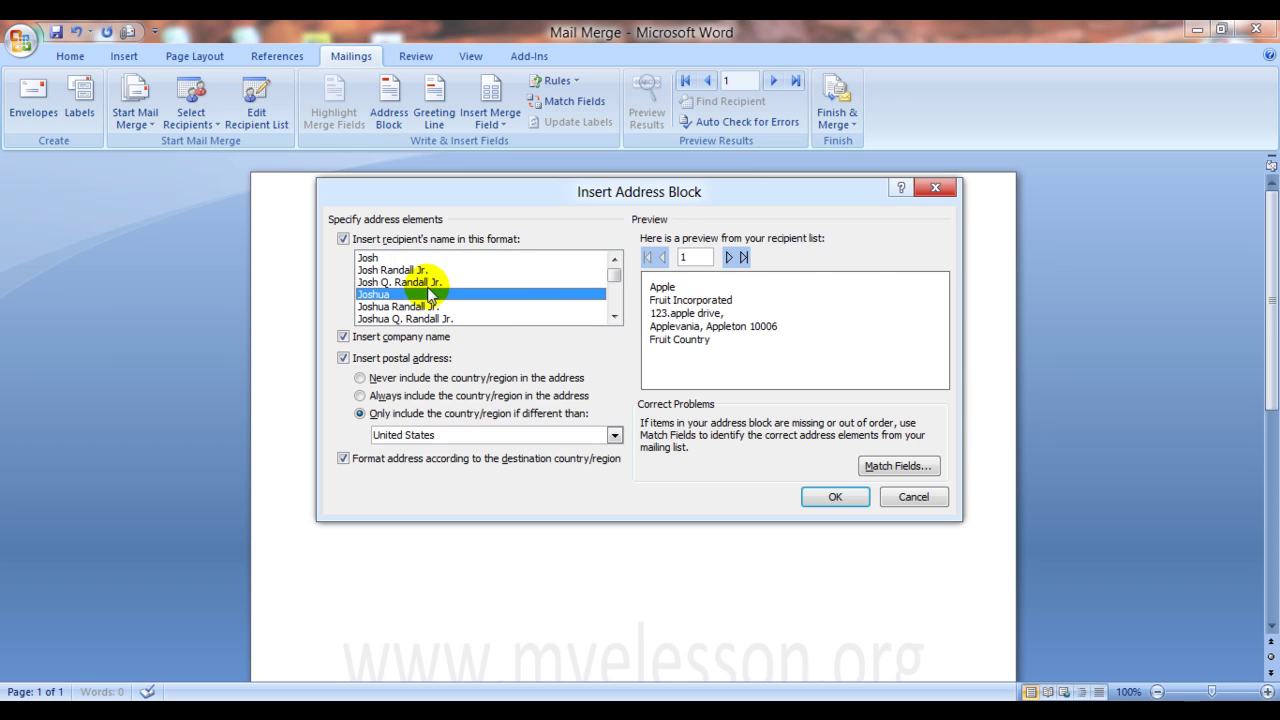
Select the 'Mr. Josh Q. Randall Jr.' name format and preview the second and first recipients.
{"action": "key", "text": "Down"}
{"action": "key", "text": "Down"}
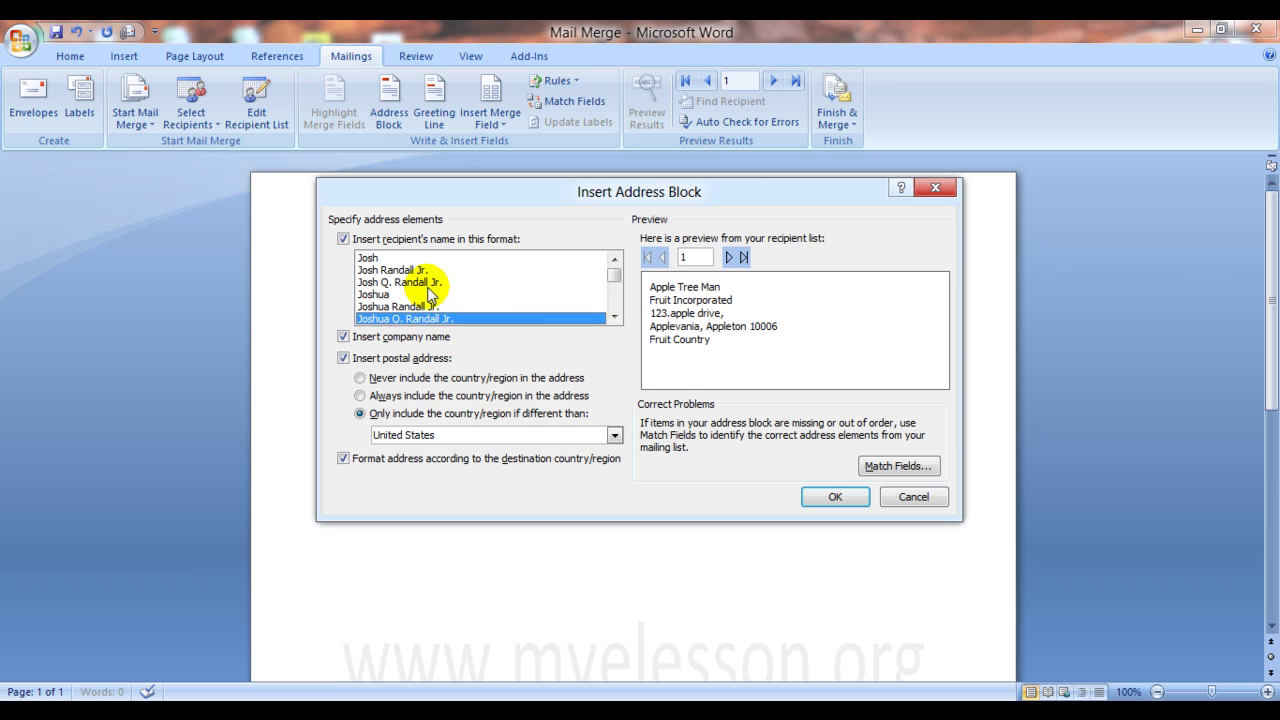
{"action": "key", "text": "Down"}
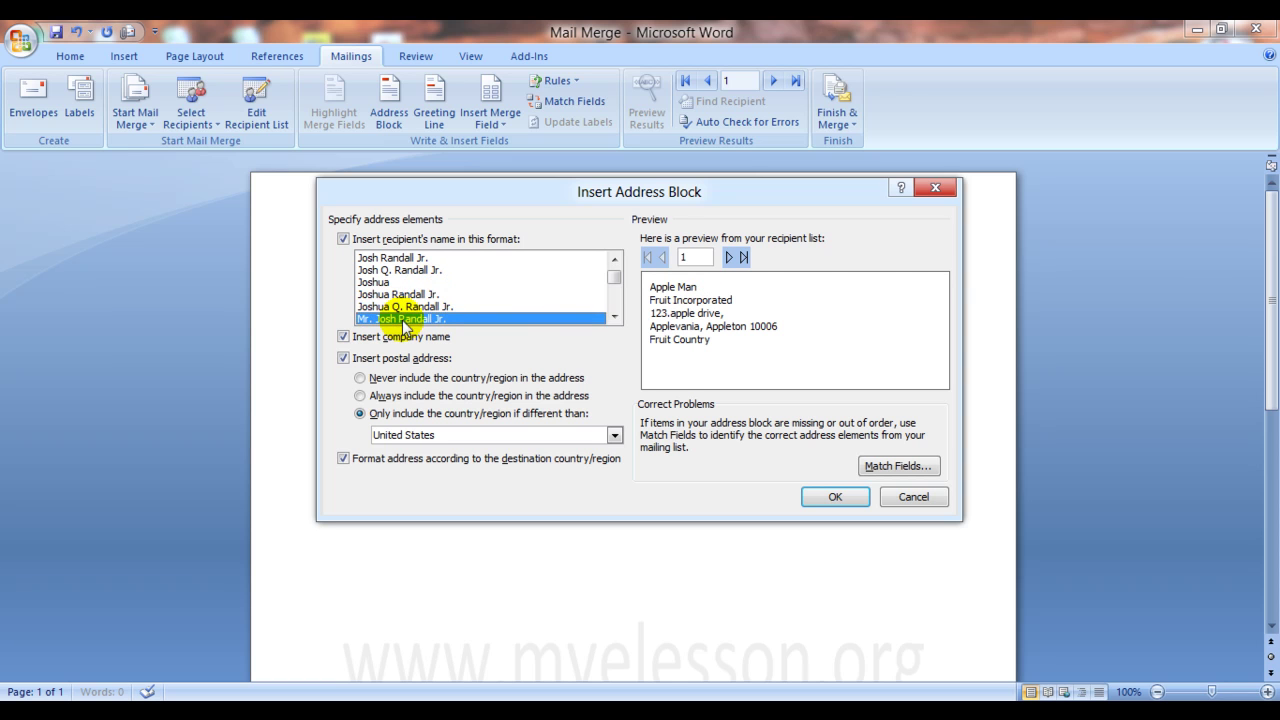
{"action": "left_click", "coordinate": [614, 317]}
{"action": "left_click", "coordinate": [614, 317]}
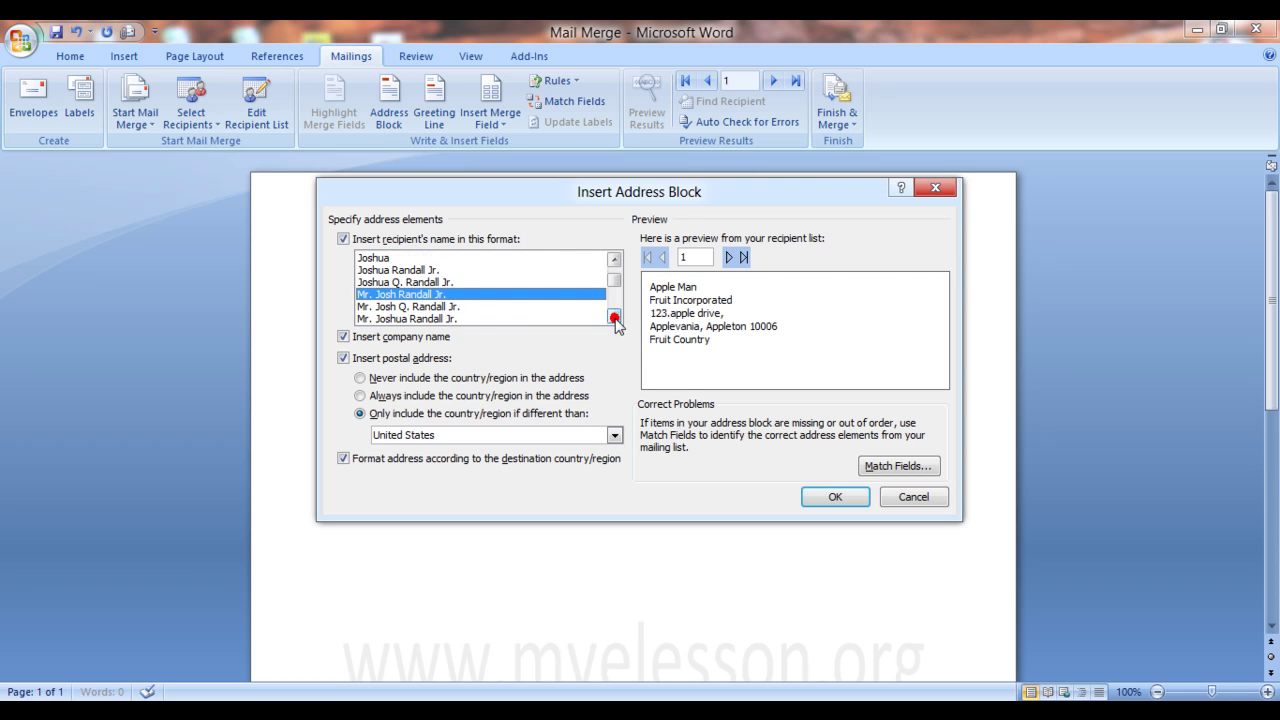
{"action": "left_click", "coordinate": [443, 306]}
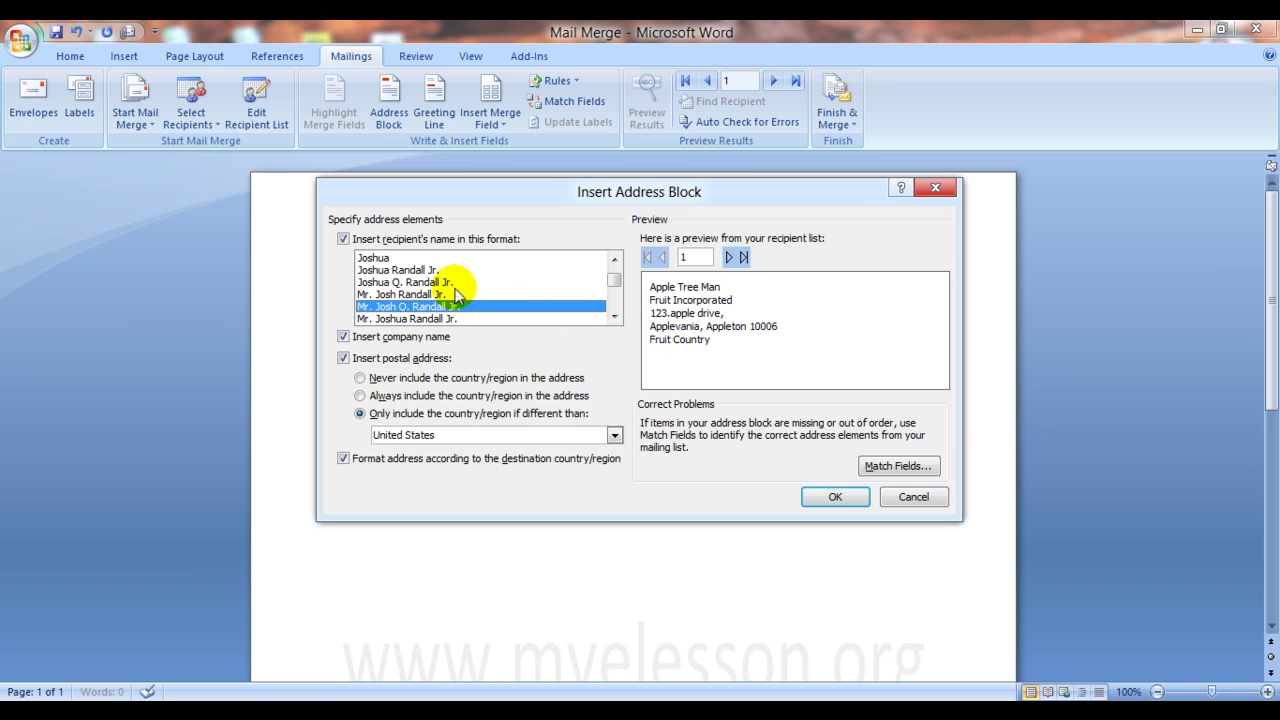
{"action": "left_click", "coordinate": [727, 258]}
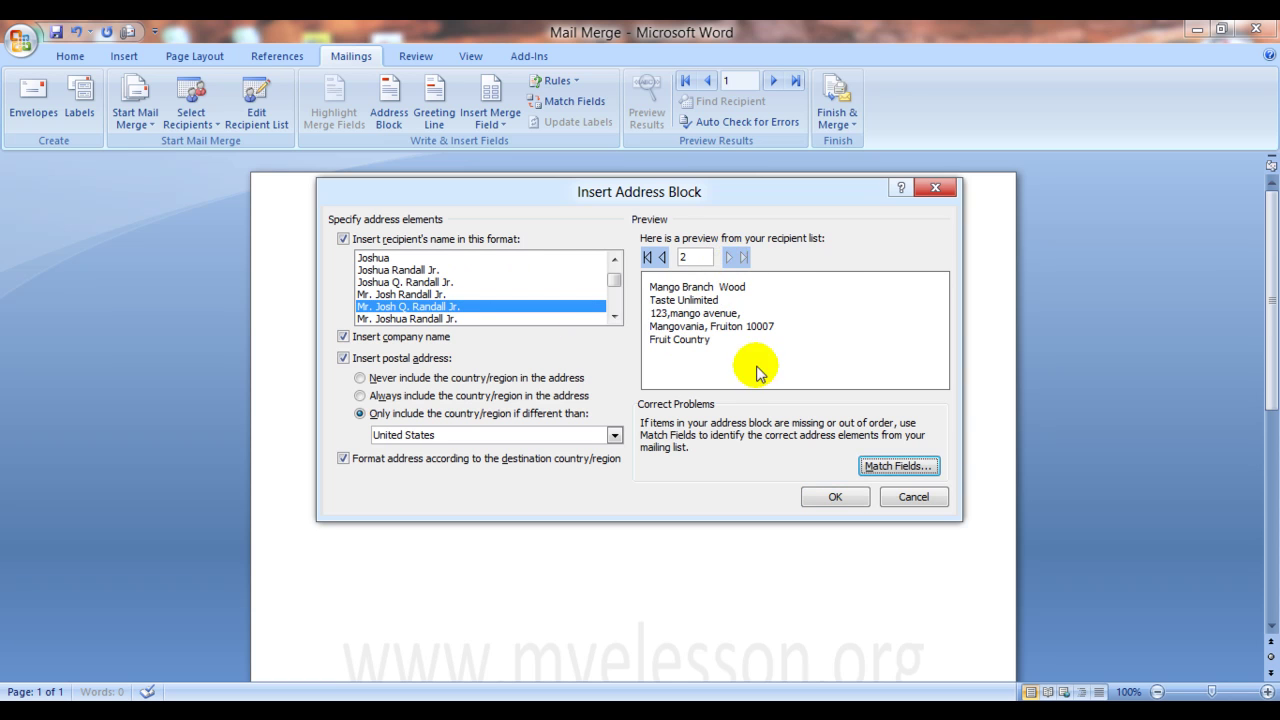
{"action": "left_click", "coordinate": [662, 257]}
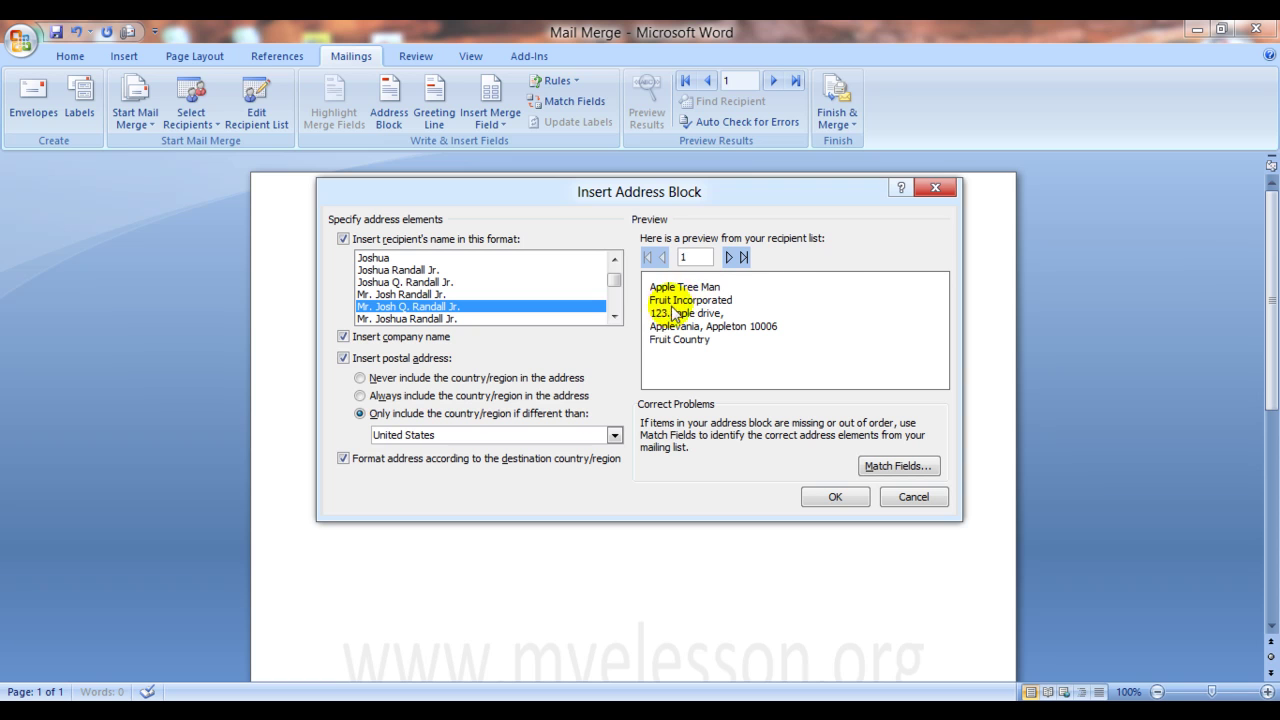
{"action": "left_click", "coordinate": [345, 339]}
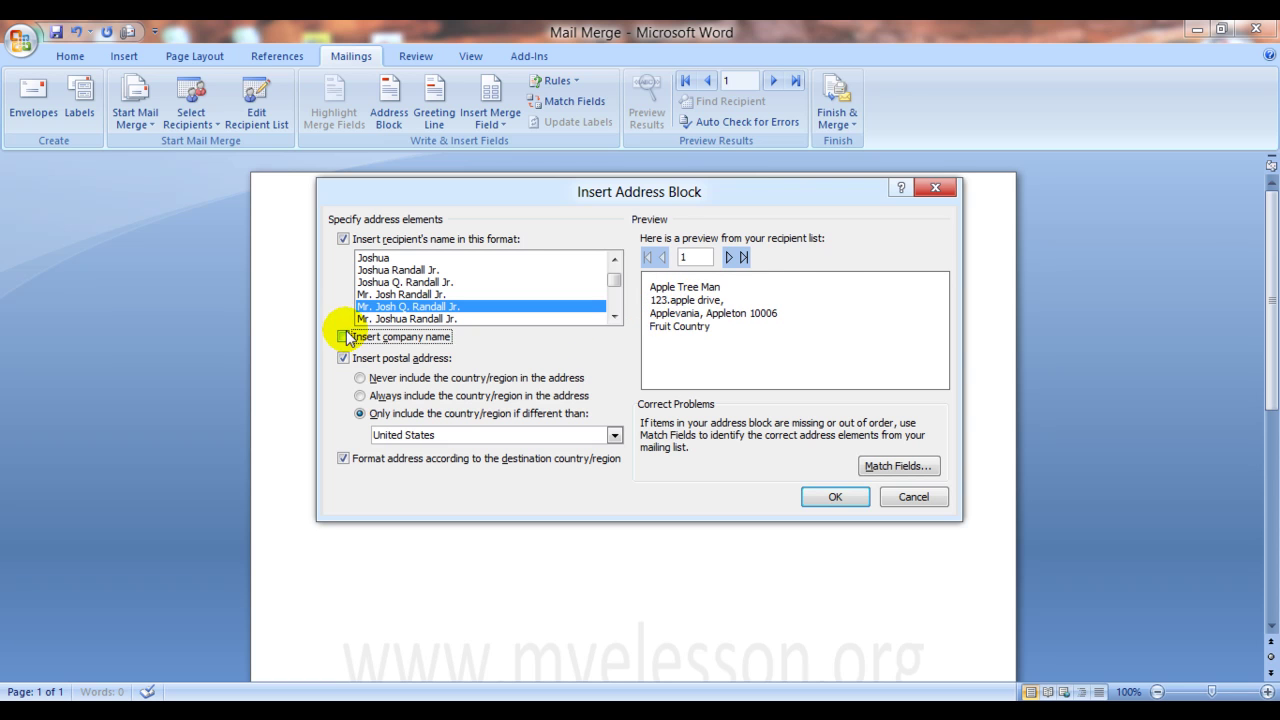
{"action": "left_click", "coordinate": [344, 337]}
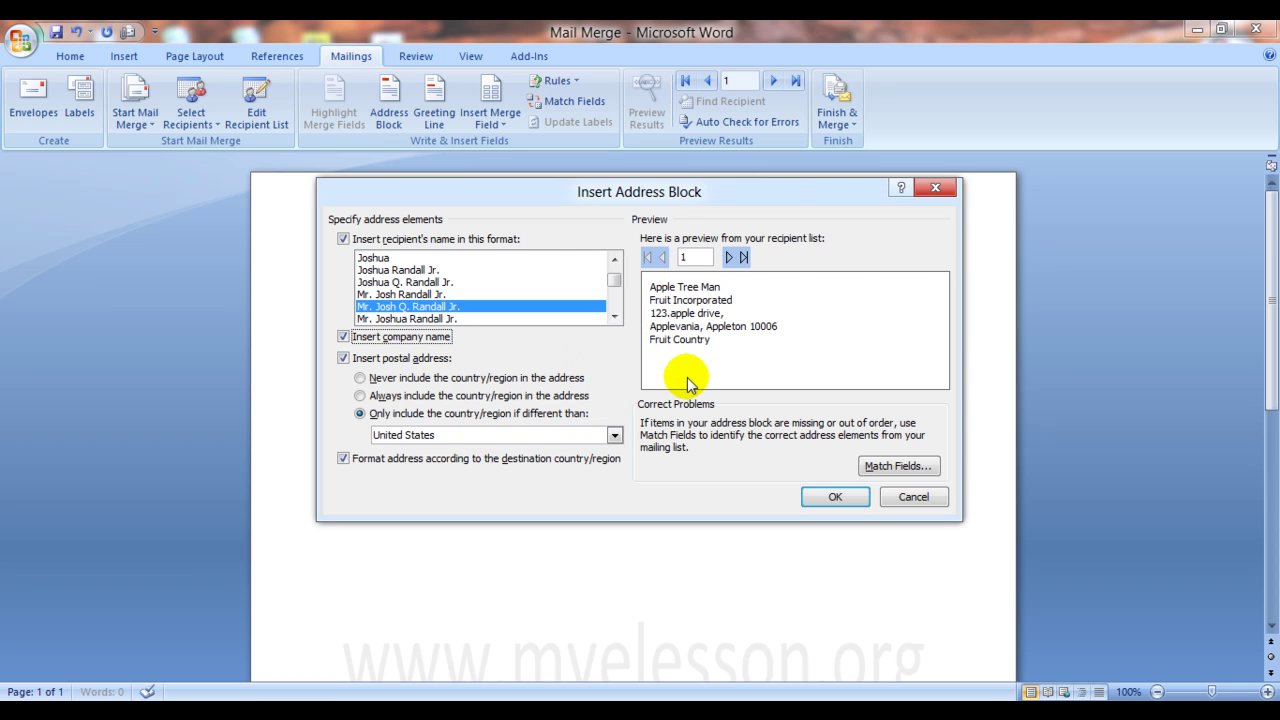
{"action": "left_click", "coordinate": [360, 378]}
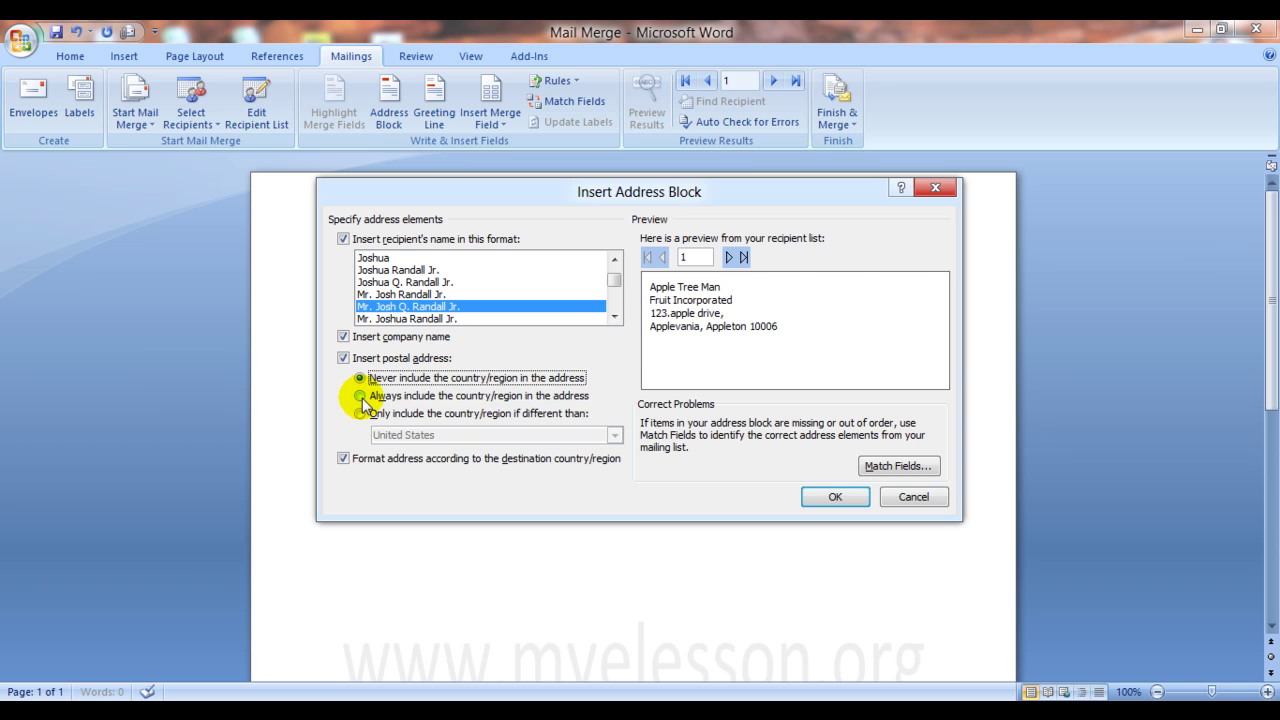
{"action": "left_click", "coordinate": [360, 396]}
{"action": "left_click", "coordinate": [360, 412]}
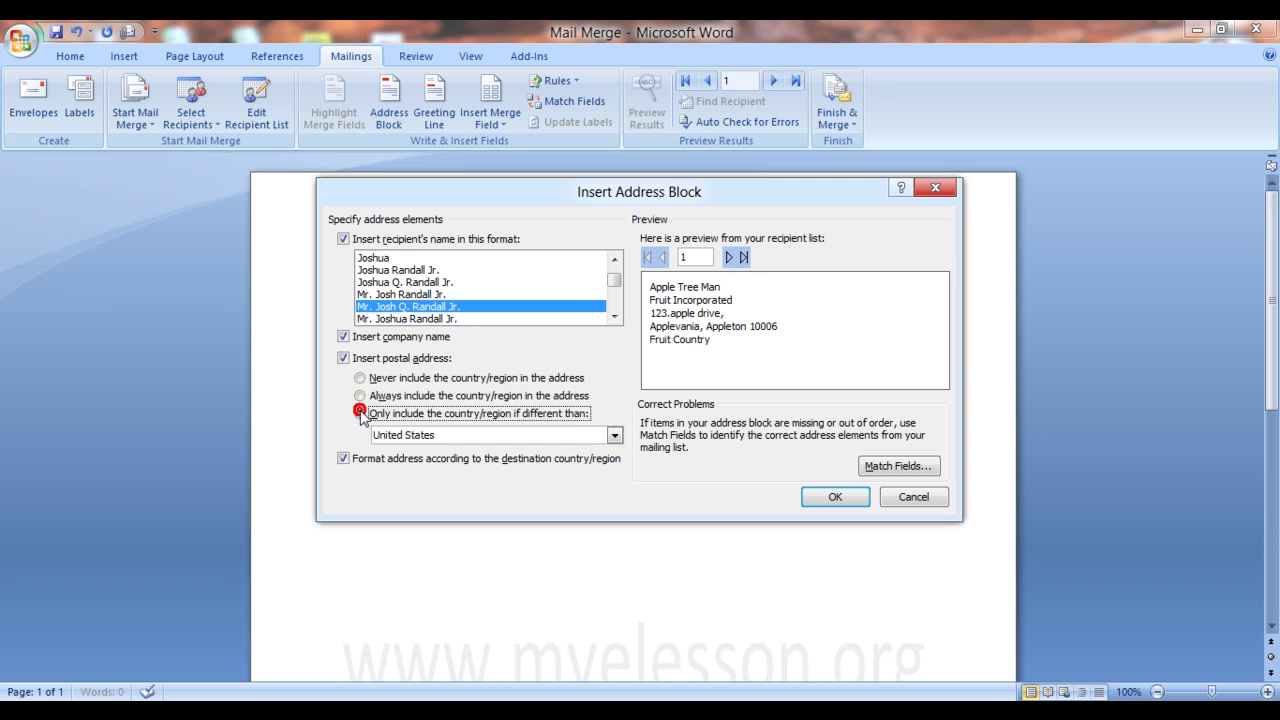
{"action": "left_click", "coordinate": [613, 435]}
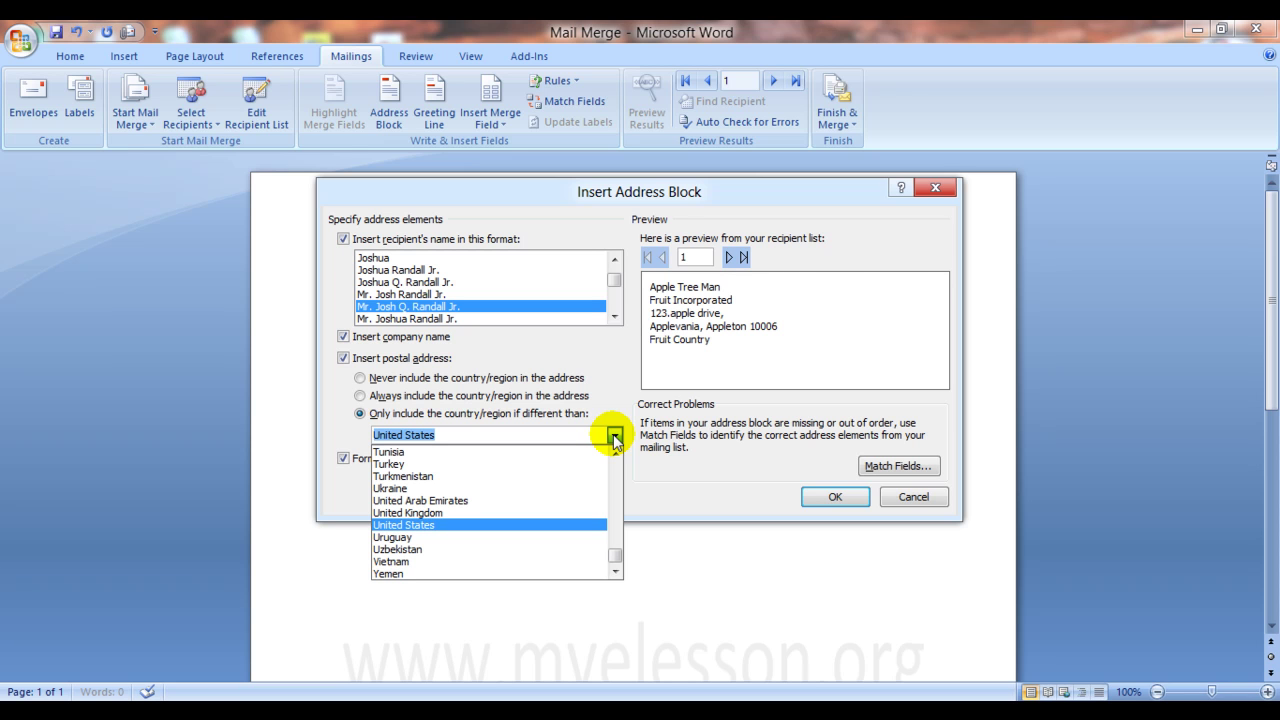
{"action": "left_click", "coordinate": [613, 436]}
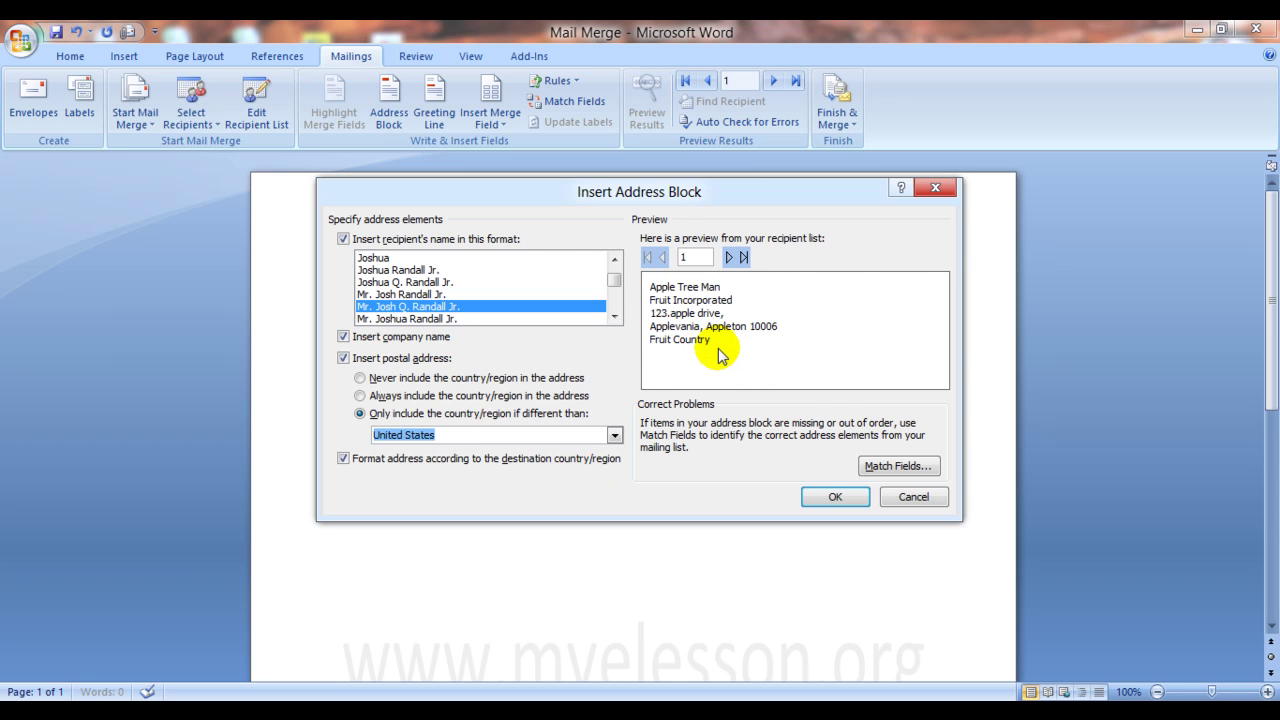
Match Last Name to the Last name column and insert the «AddressBlock» field.
{"action": "left_click", "coordinate": [897, 468]}
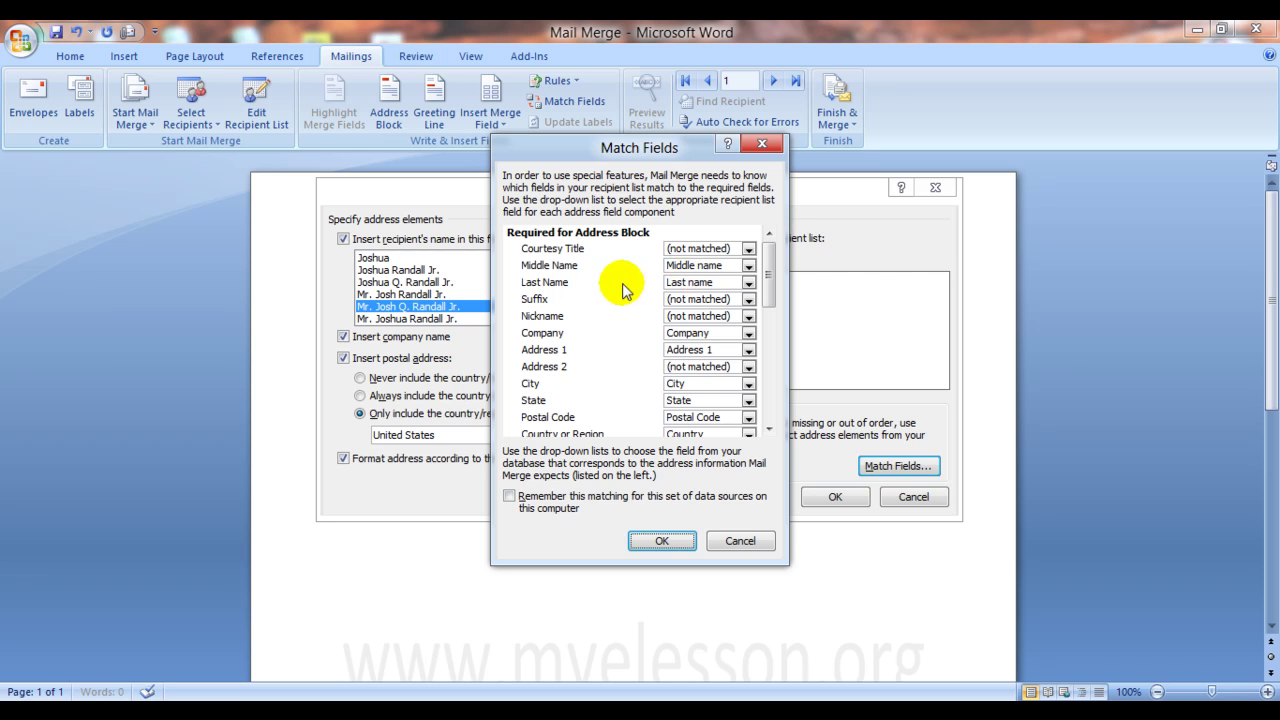
{"action": "left_click", "coordinate": [689, 283]}
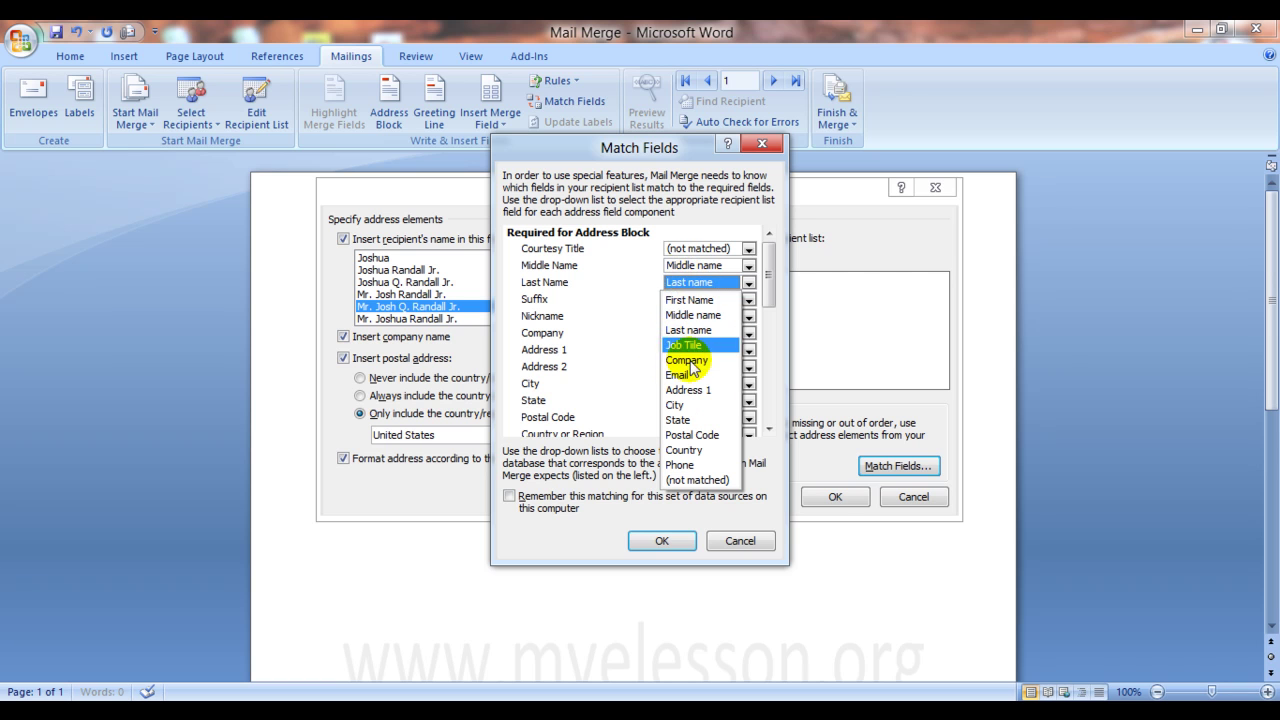
{"action": "left_click", "coordinate": [689, 299]}
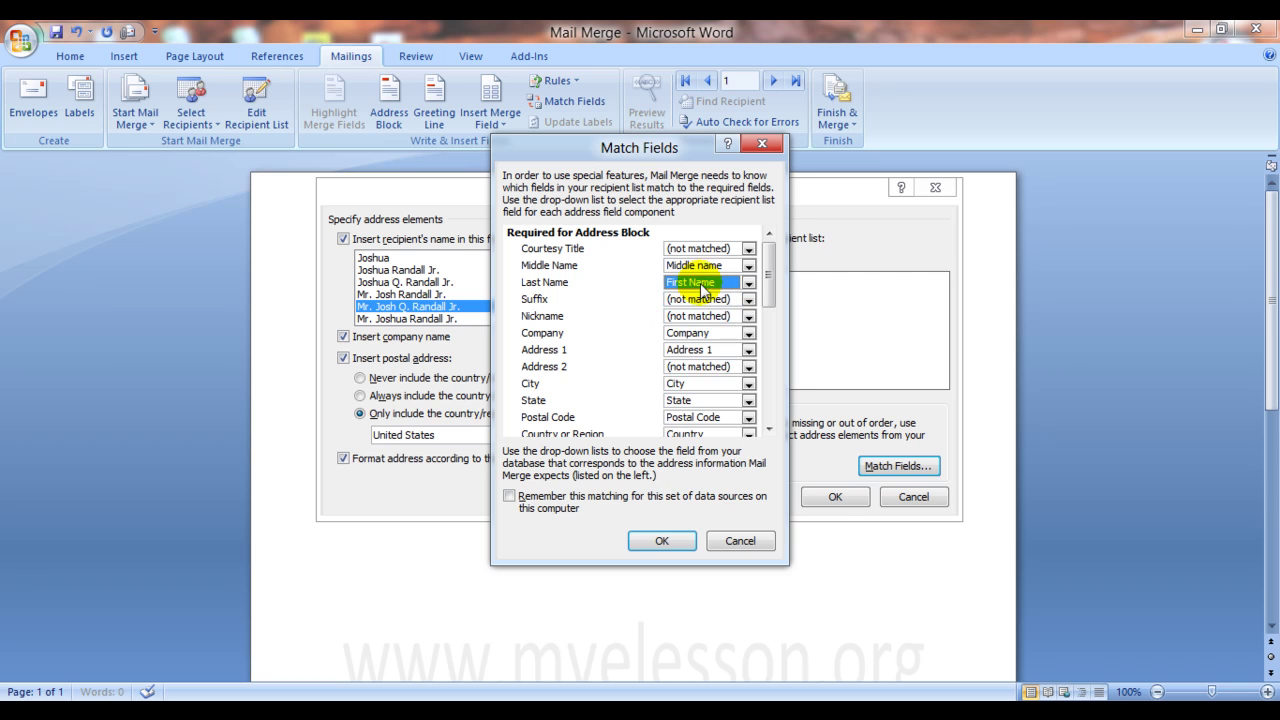
{"action": "left_click", "coordinate": [700, 283]}
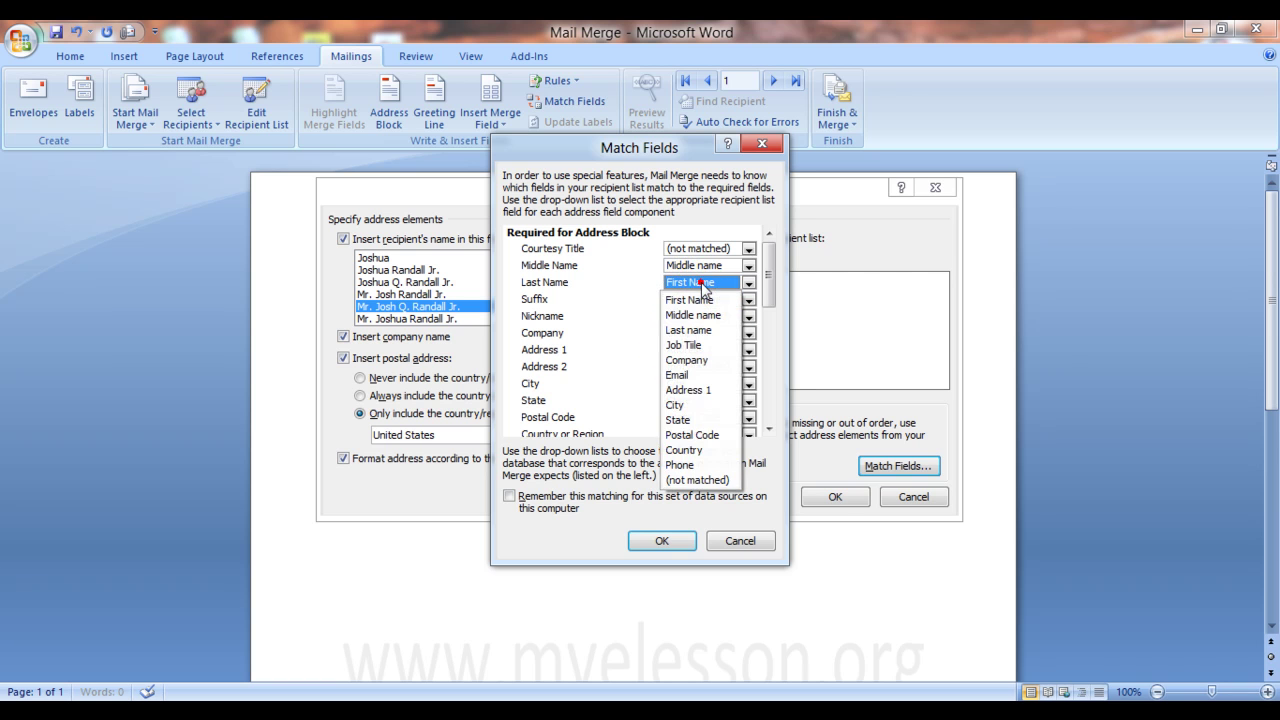
{"action": "left_click", "coordinate": [686, 330]}
{"action": "left_click", "coordinate": [637, 303]}
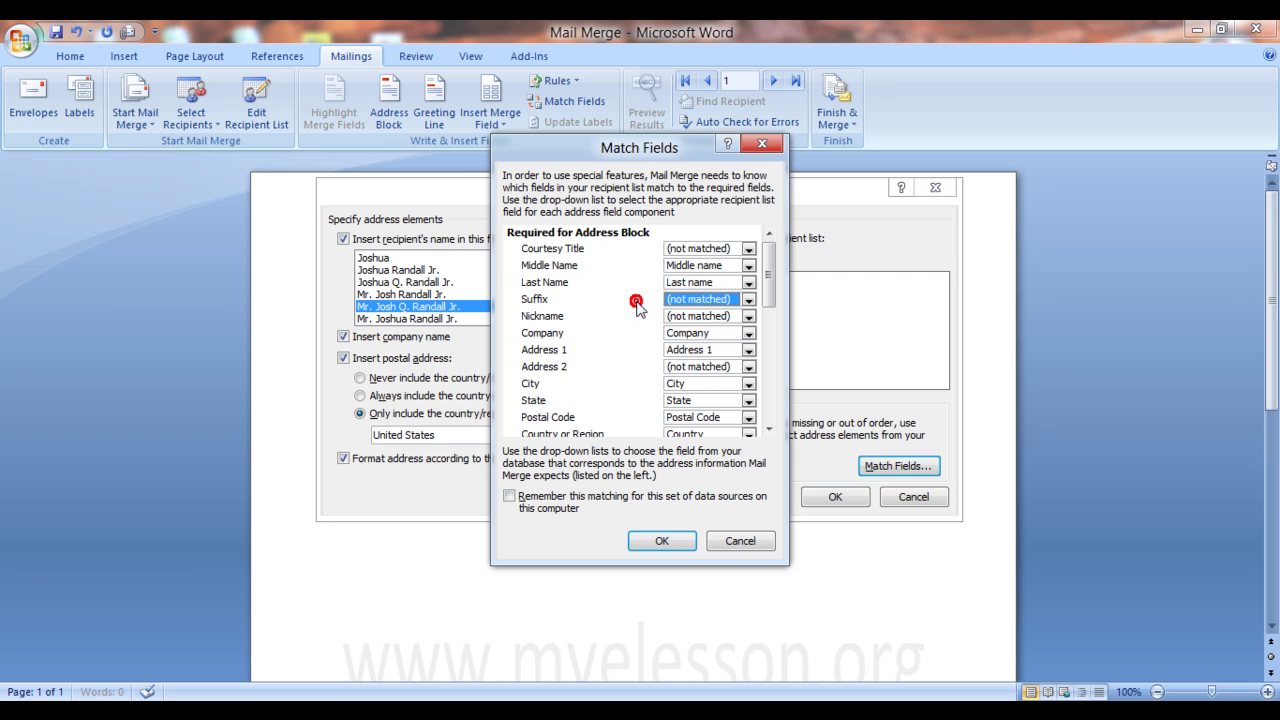
{"action": "left_click", "coordinate": [658, 541]}
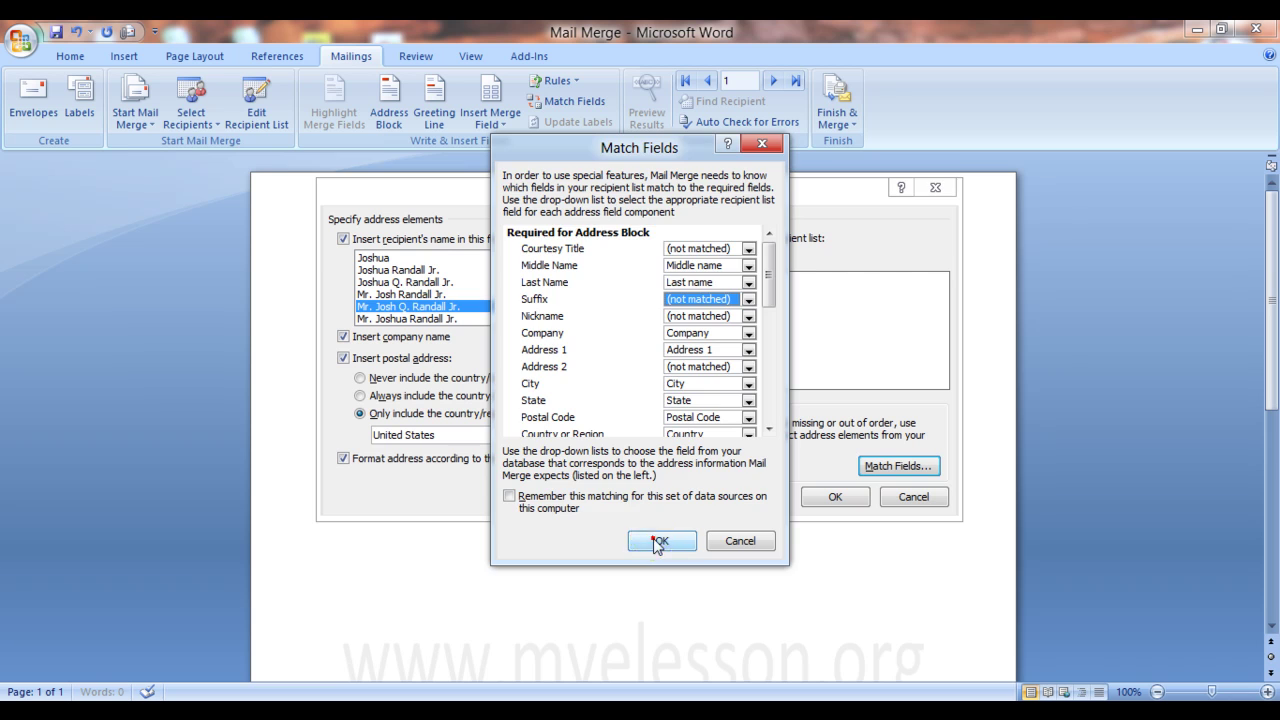
{"action": "left_click", "coordinate": [832, 497]}
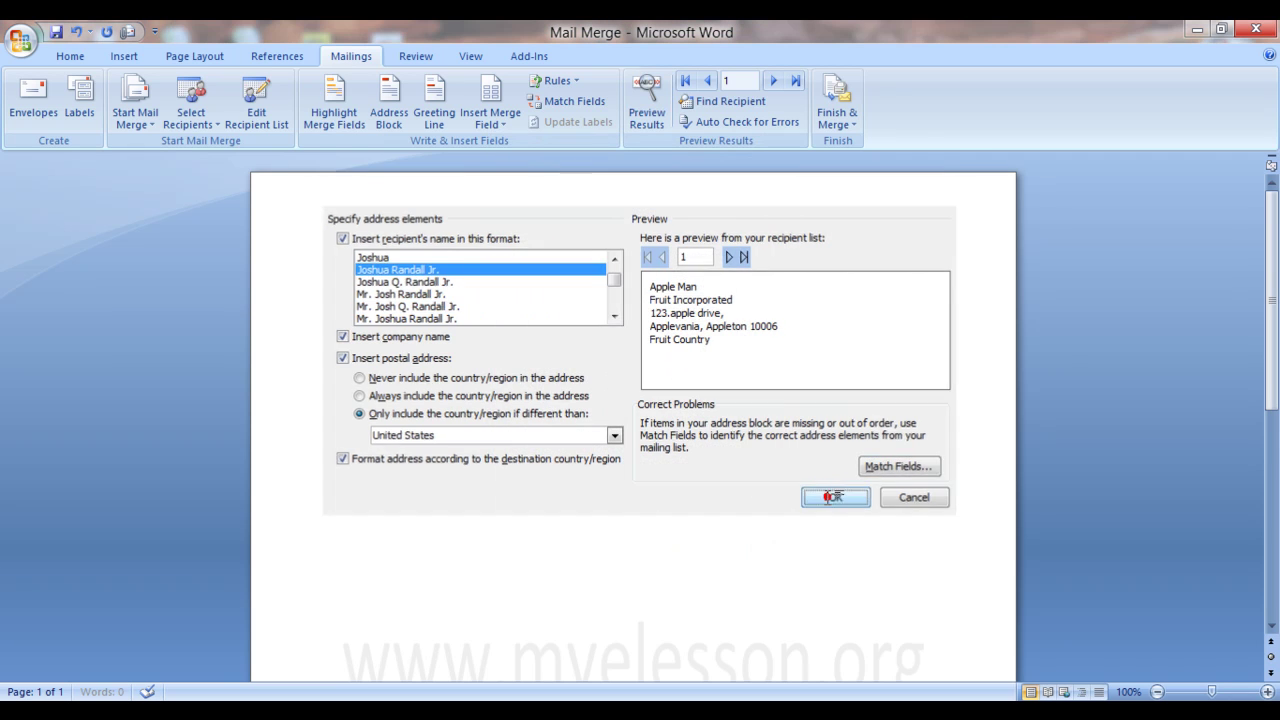
On a new line, set the greeting line to 'Dear' with the Mr. and Mrs. Randall format.
{"action": "key", "text": "Return"}
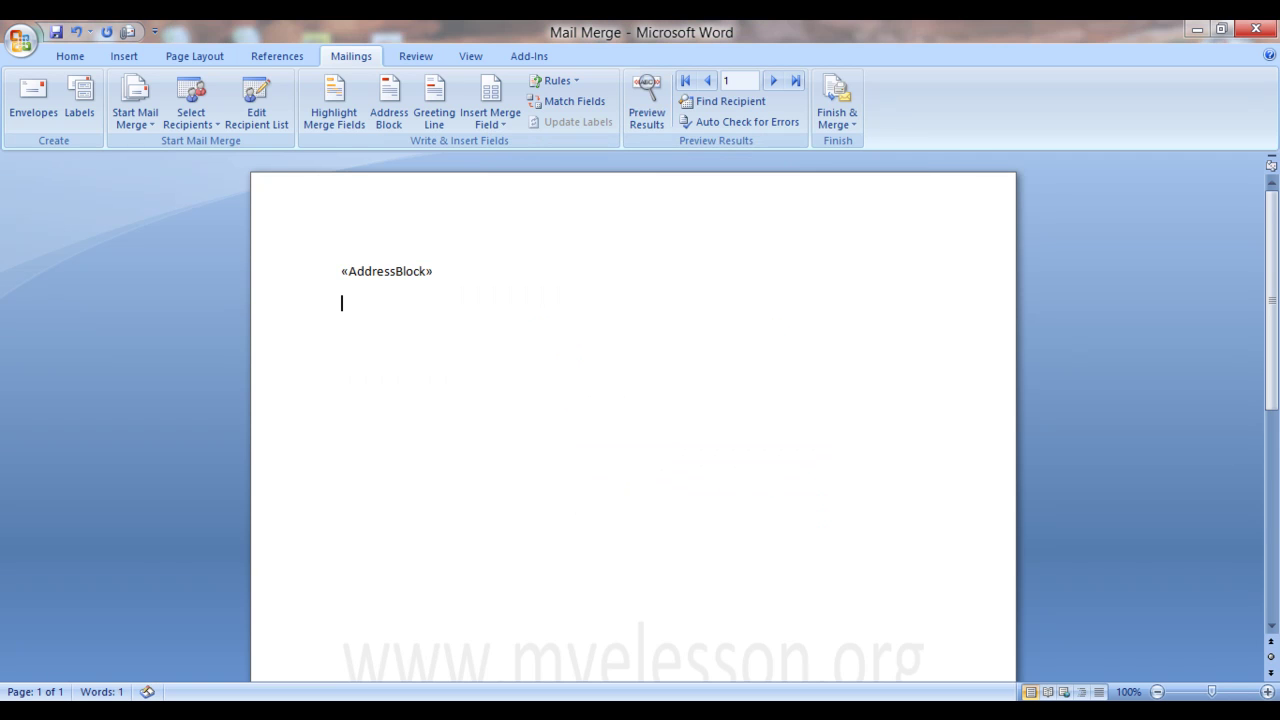
{"action": "left_click", "coordinate": [434, 97]}
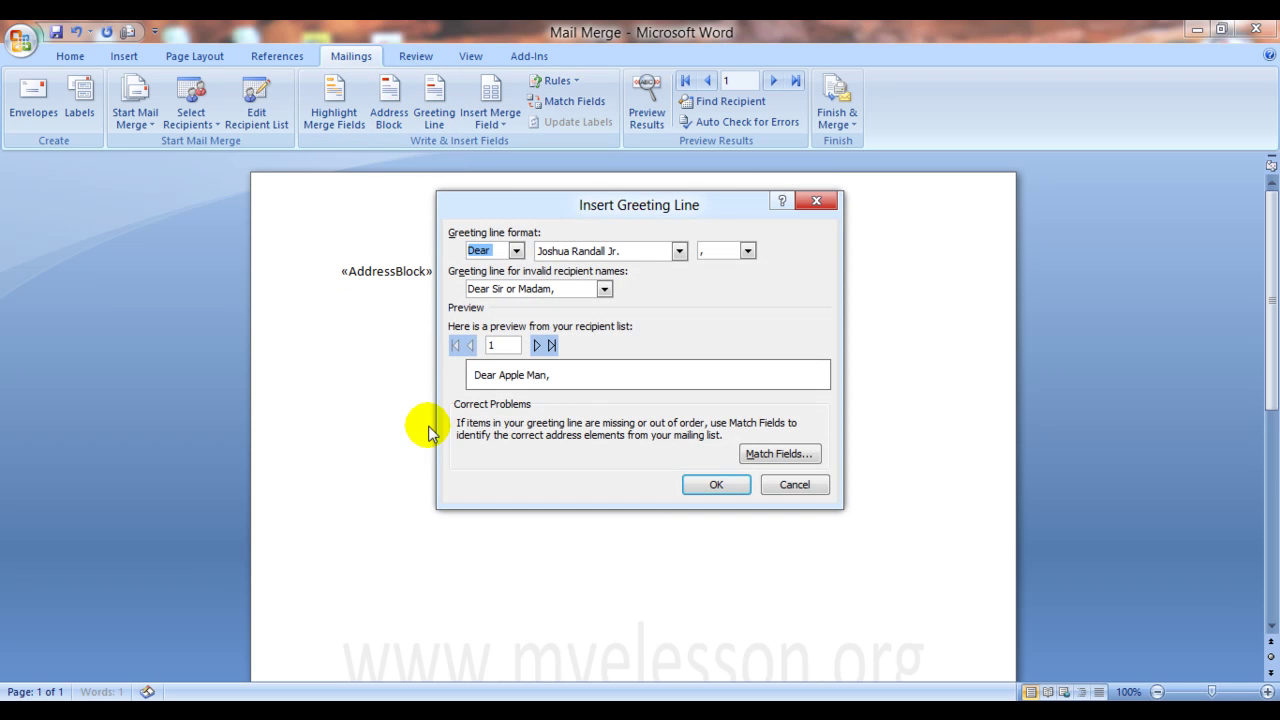
{"action": "left_click", "coordinate": [516, 251]}
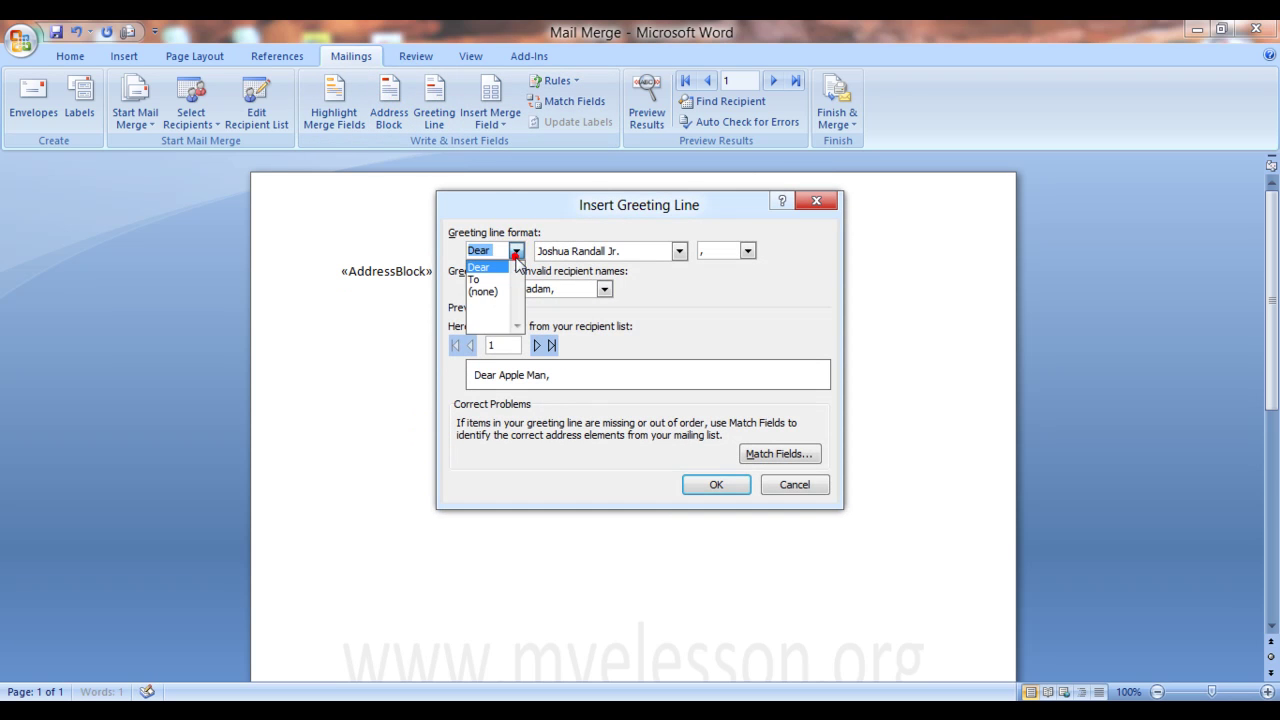
{"action": "left_click", "coordinate": [500, 280]}
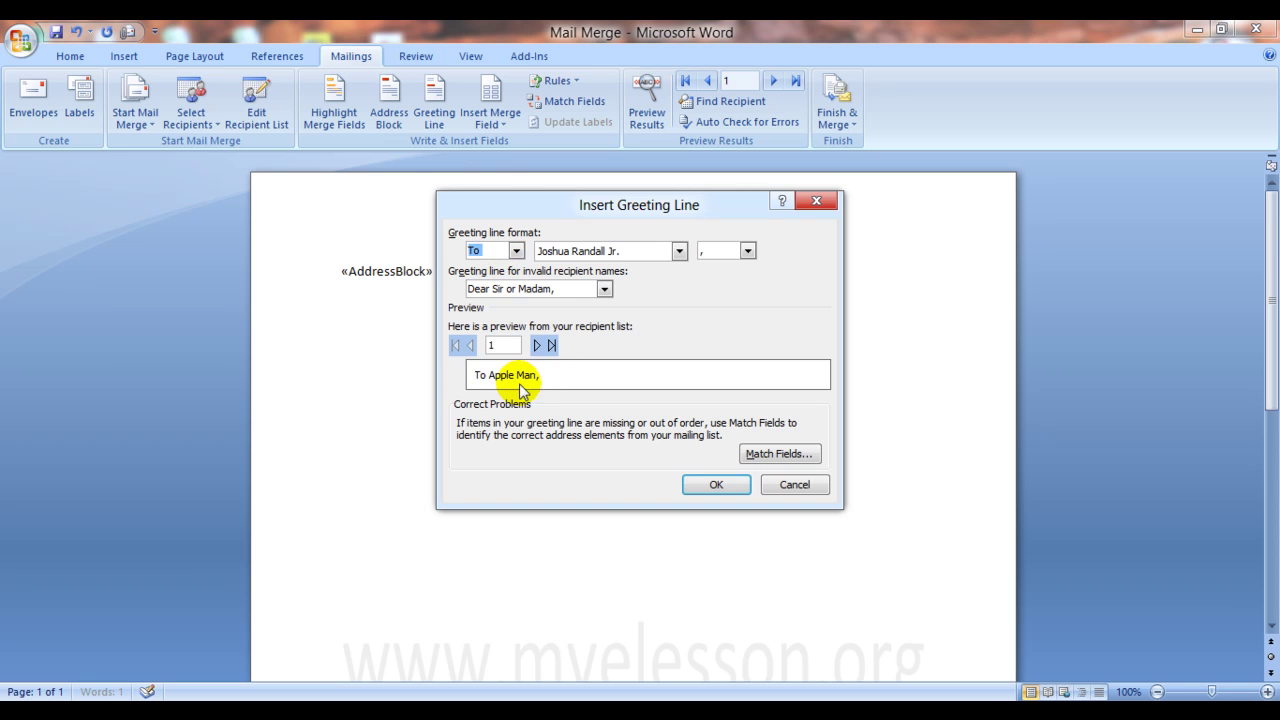
{"action": "left_click", "coordinate": [510, 251]}
{"action": "left_click", "coordinate": [494, 266]}
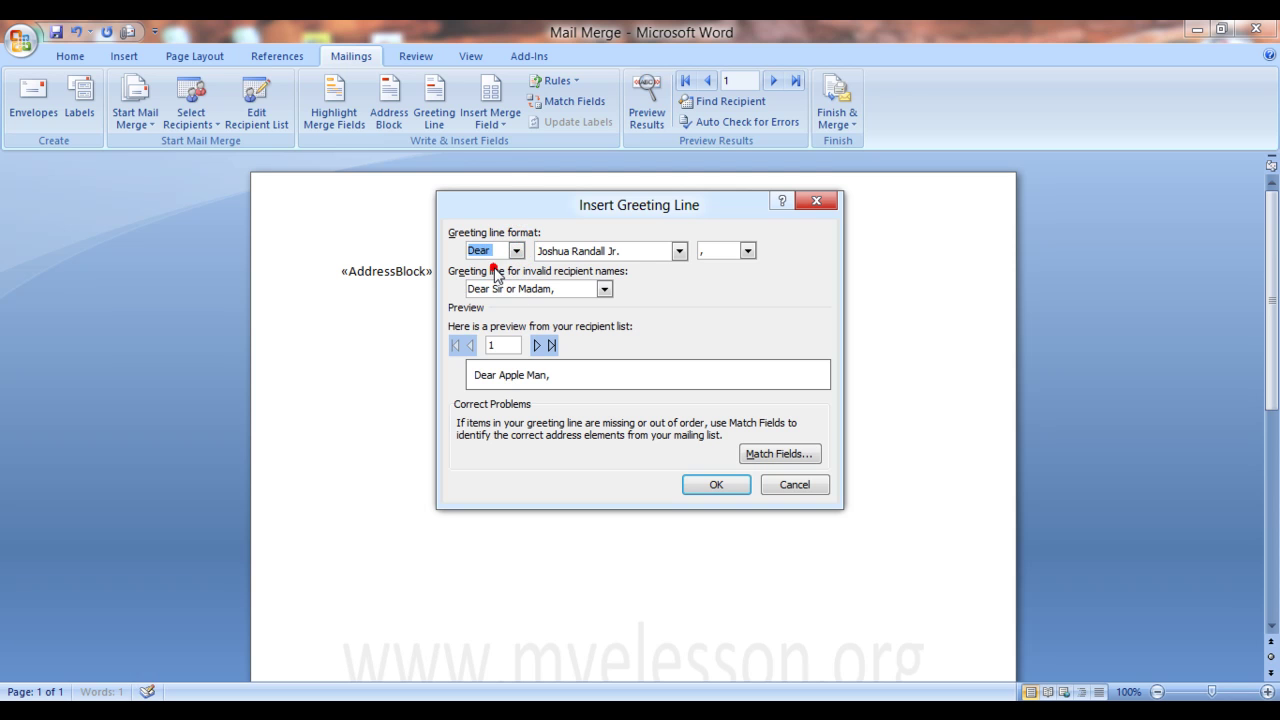
{"action": "left_click", "coordinate": [679, 251]}
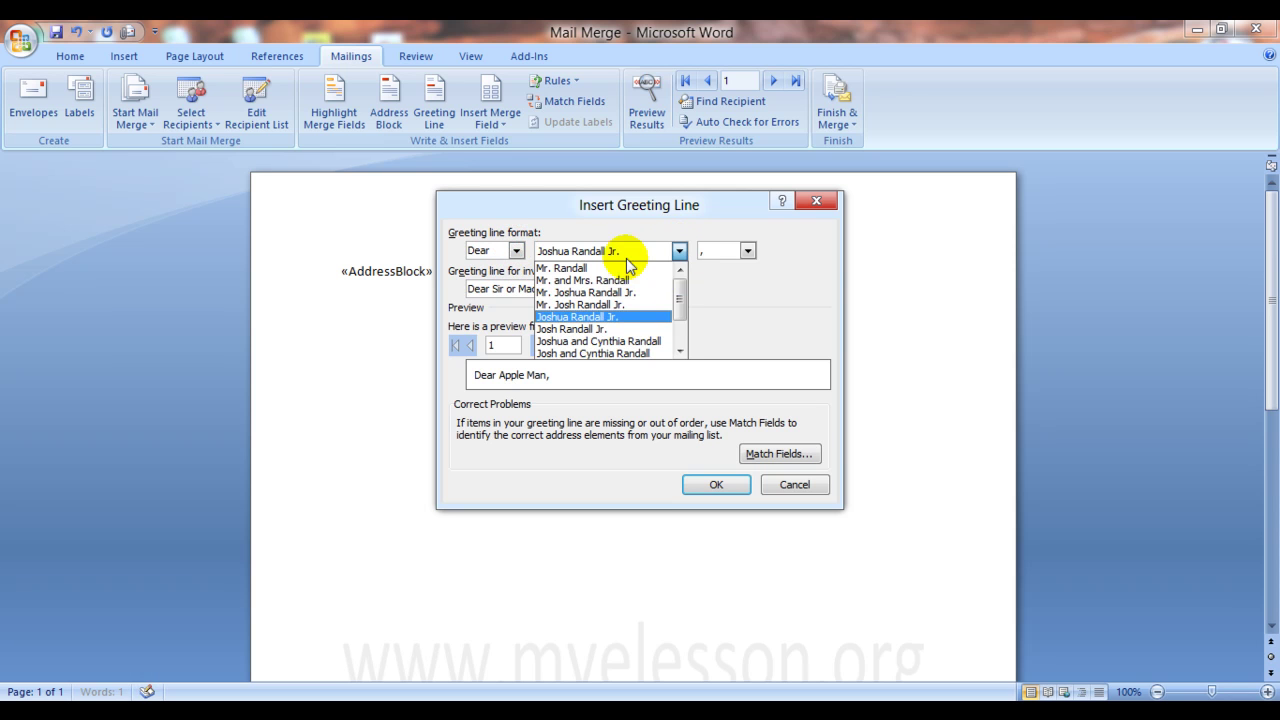
{"action": "left_click", "coordinate": [588, 280]}
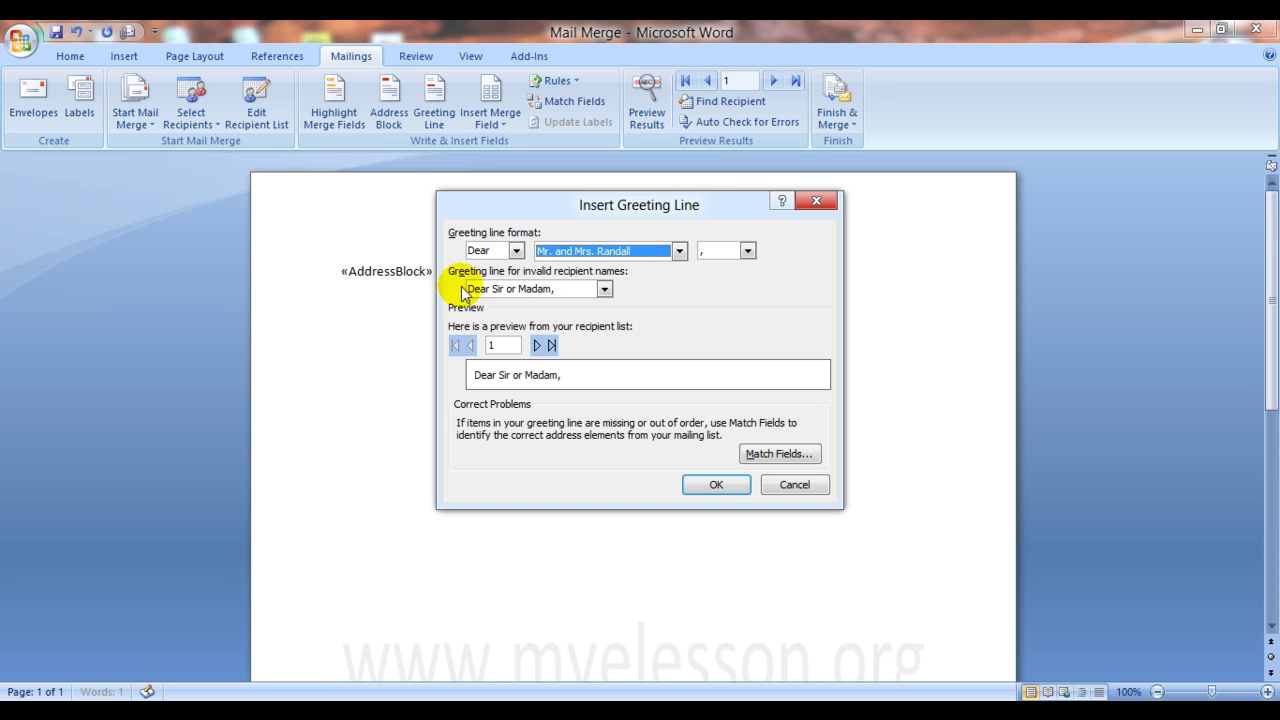
Set 'Dear Sir or Madam,' as the greeting for invalid recipient names.
{"action": "left_click", "coordinate": [604, 289]}
{"action": "left_click", "coordinate": [580, 318]}
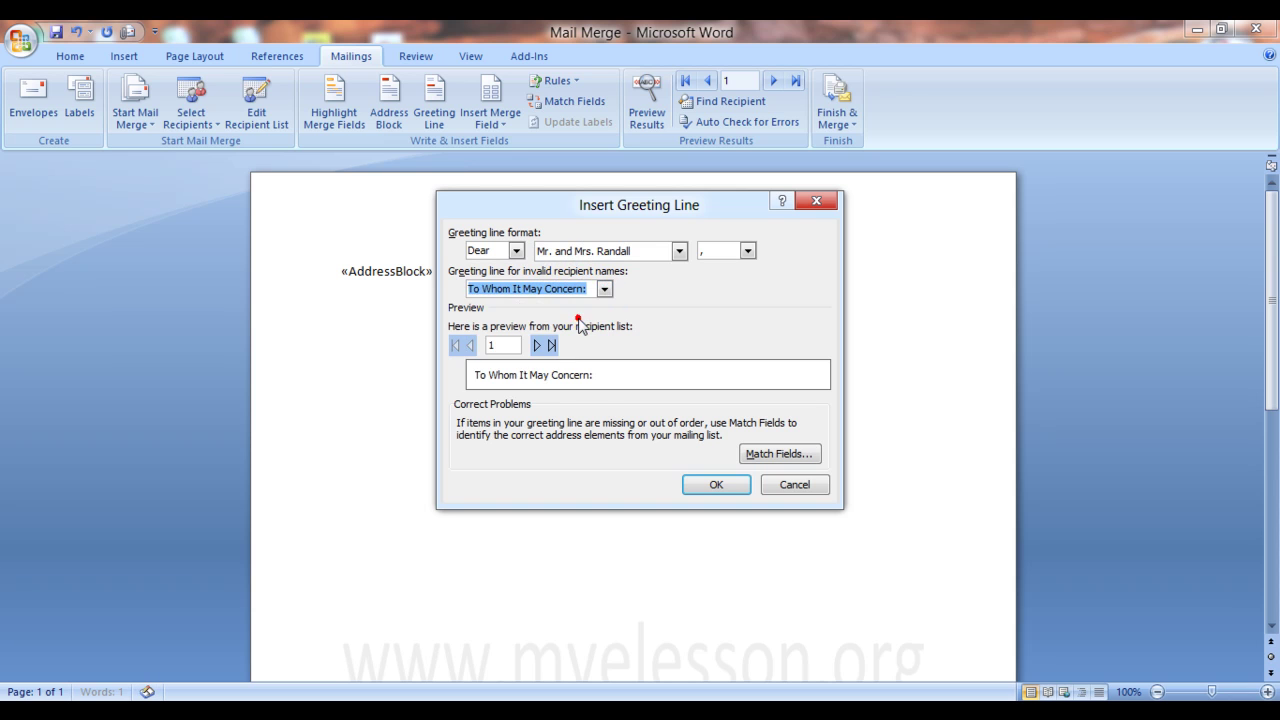
{"action": "left_click", "coordinate": [605, 290]}
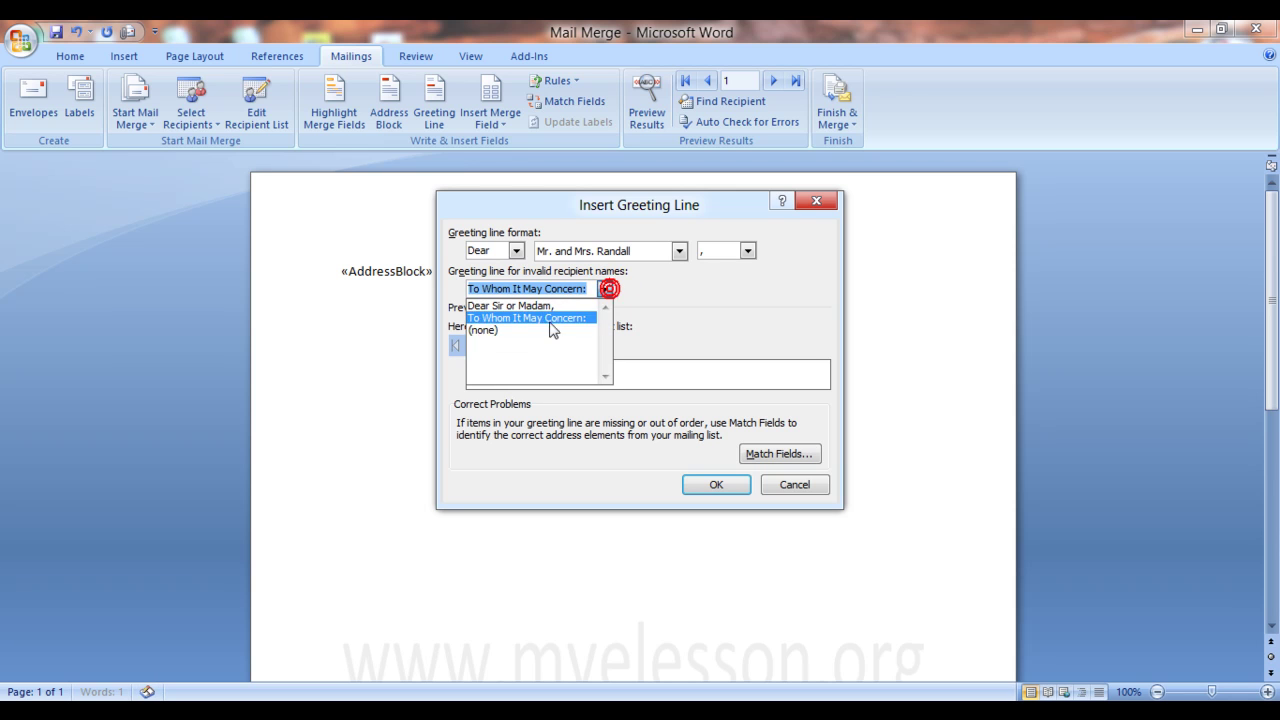
{"action": "left_click", "coordinate": [531, 334]}
{"action": "left_click", "coordinate": [604, 289]}
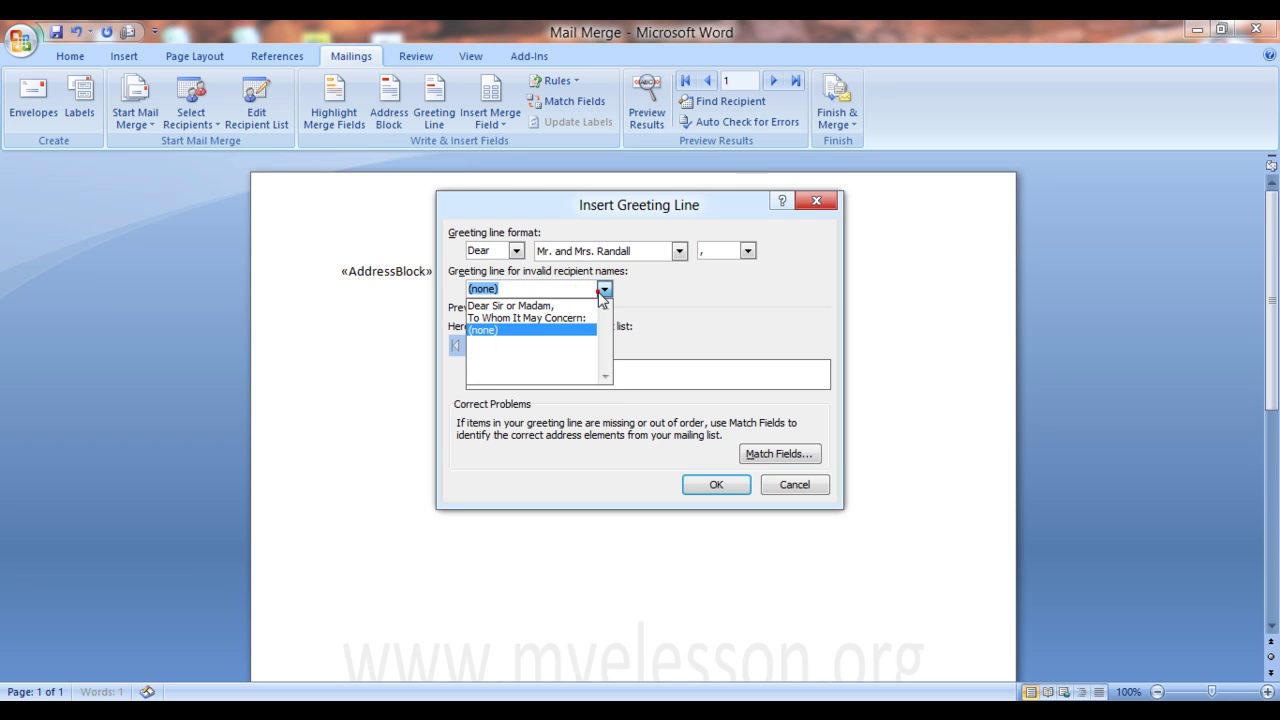
{"action": "left_click", "coordinate": [525, 305]}
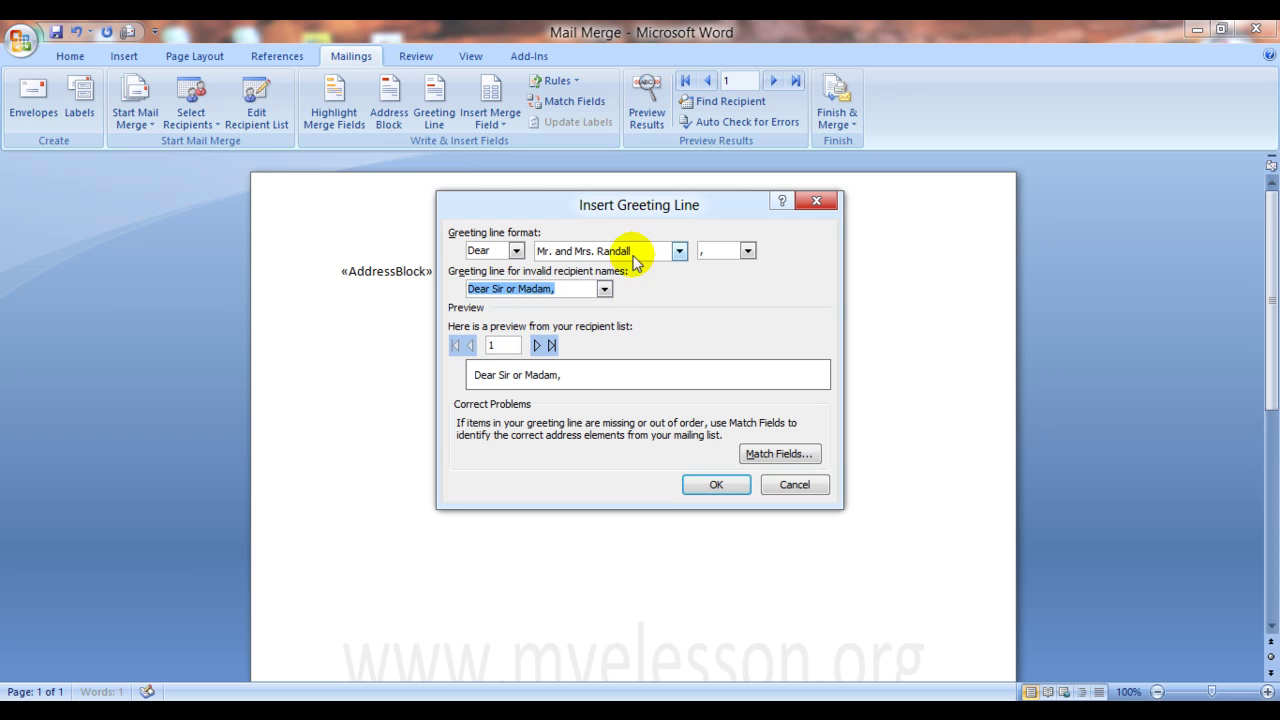
Use the Mr. Randall name format followed by a comma.
{"action": "left_click", "coordinate": [679, 250]}
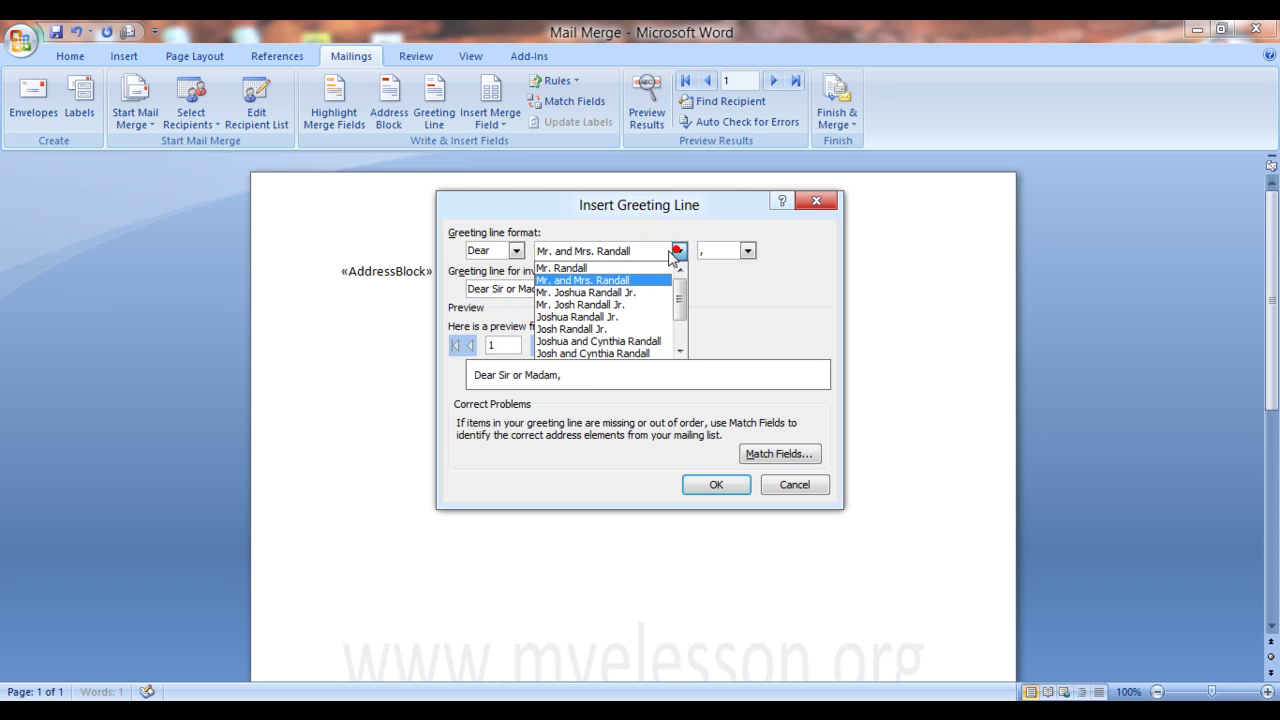
{"action": "left_click", "coordinate": [607, 267]}
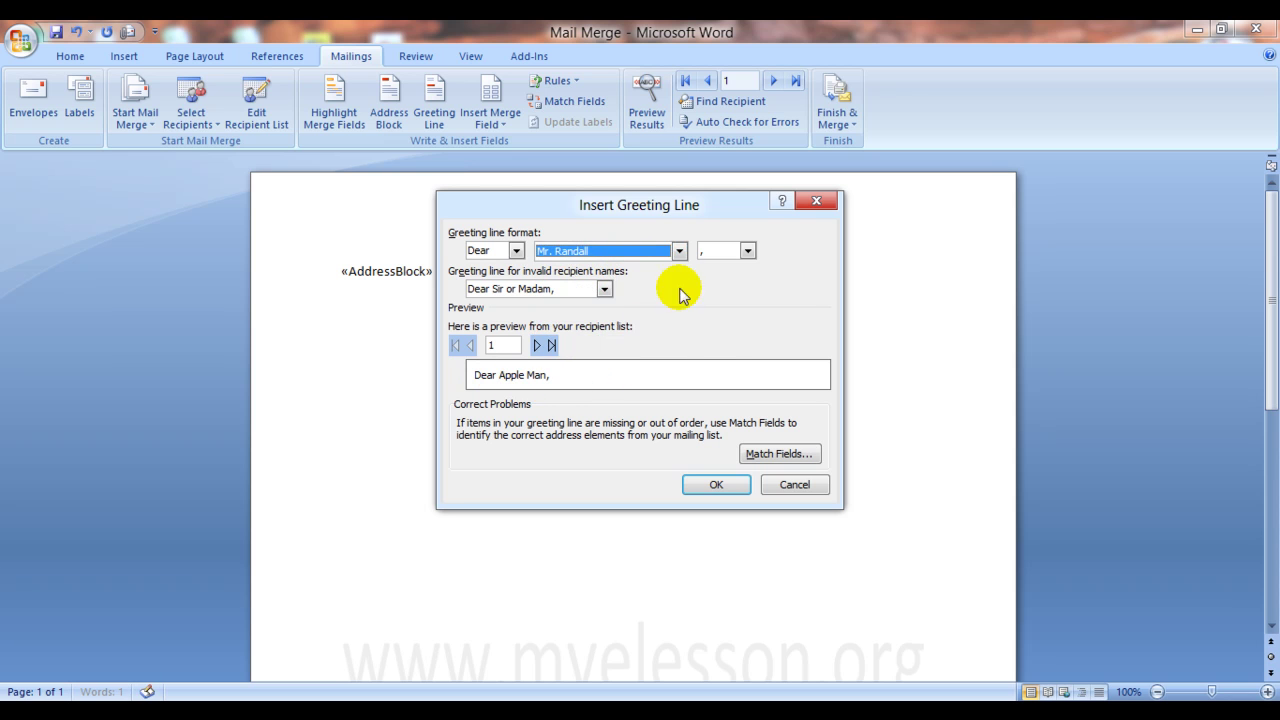
{"action": "left_click", "coordinate": [747, 250]}
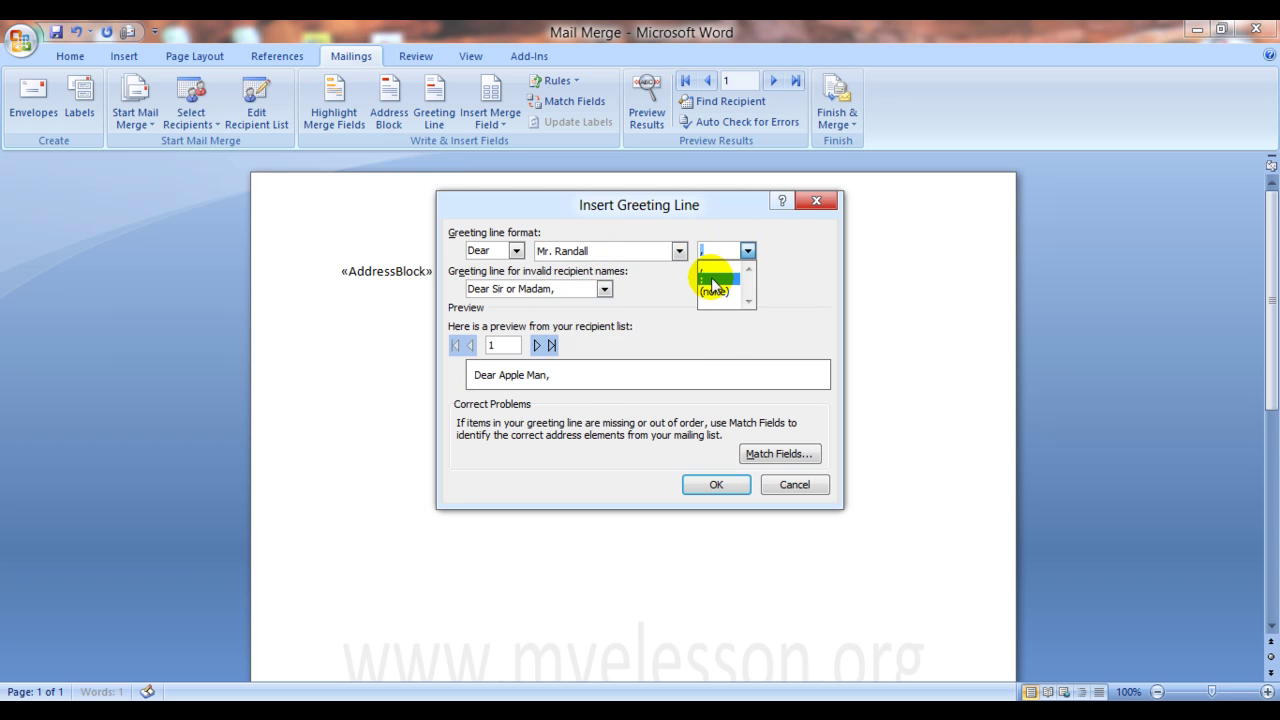
{"action": "left_click", "coordinate": [715, 278]}
{"action": "left_click", "coordinate": [747, 252]}
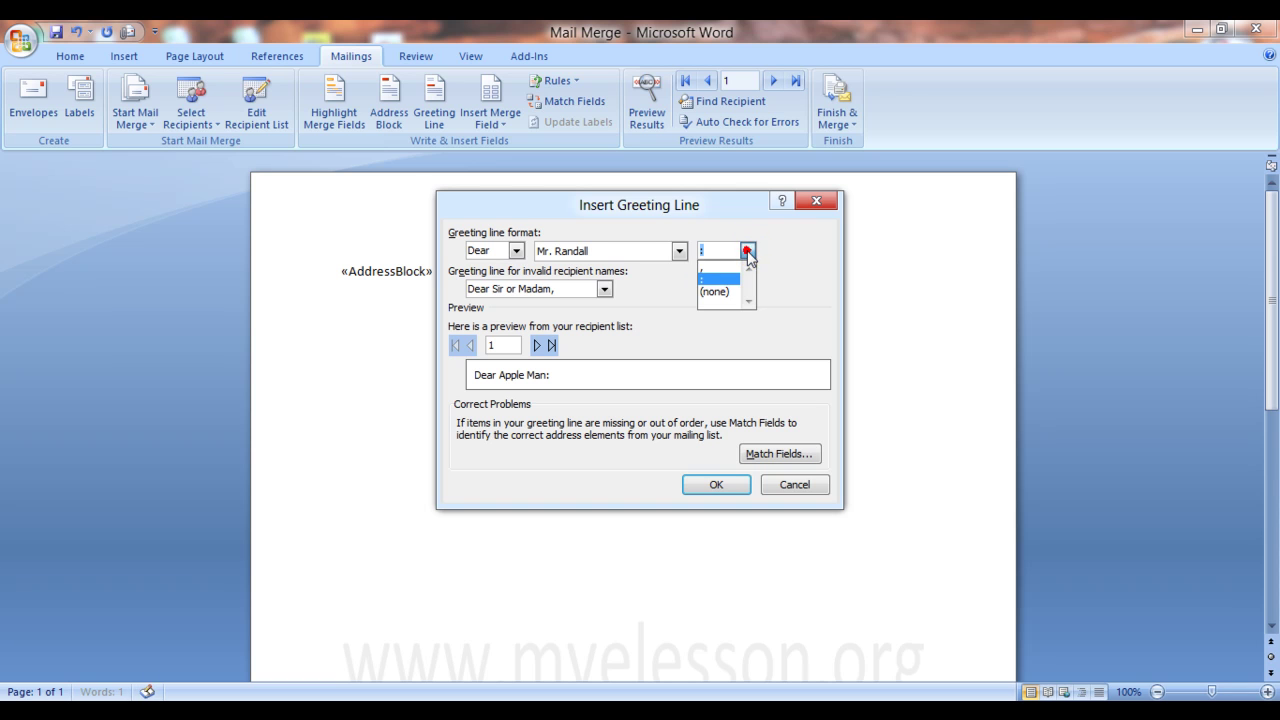
{"action": "left_click", "coordinate": [712, 265]}
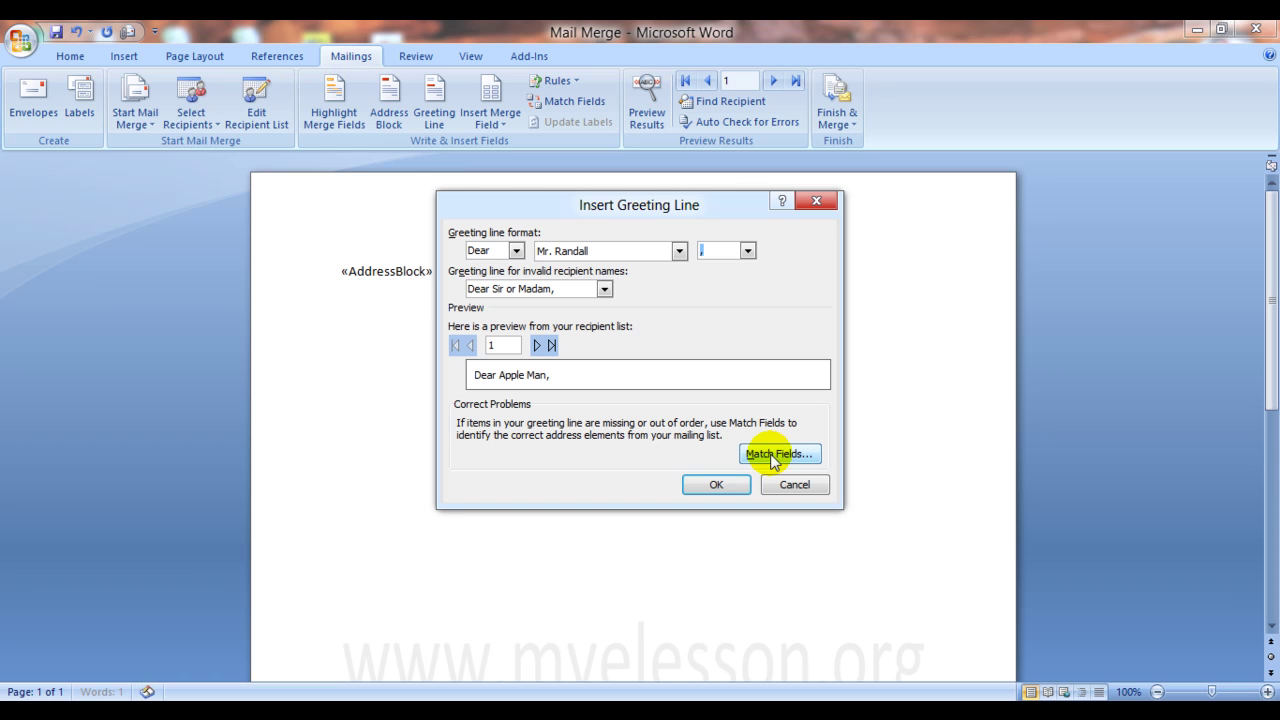
{"action": "left_click", "coordinate": [712, 484]}
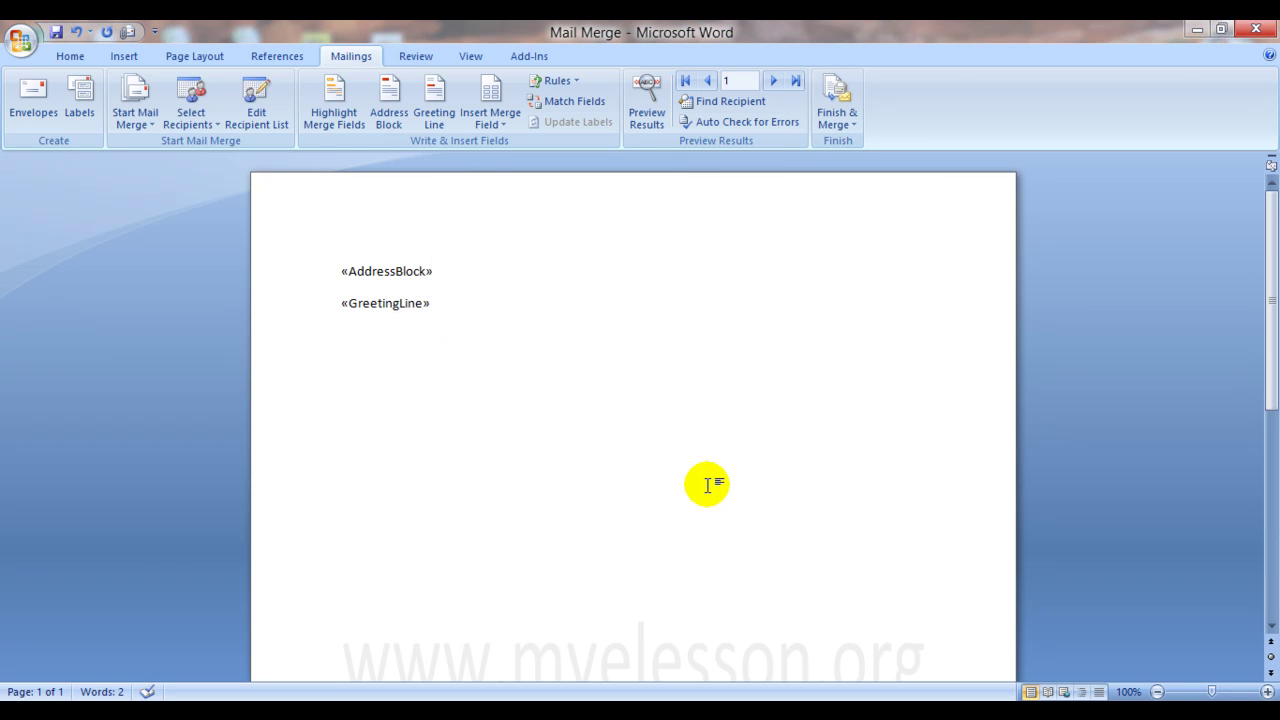
{"action": "key", "text": "Return"}
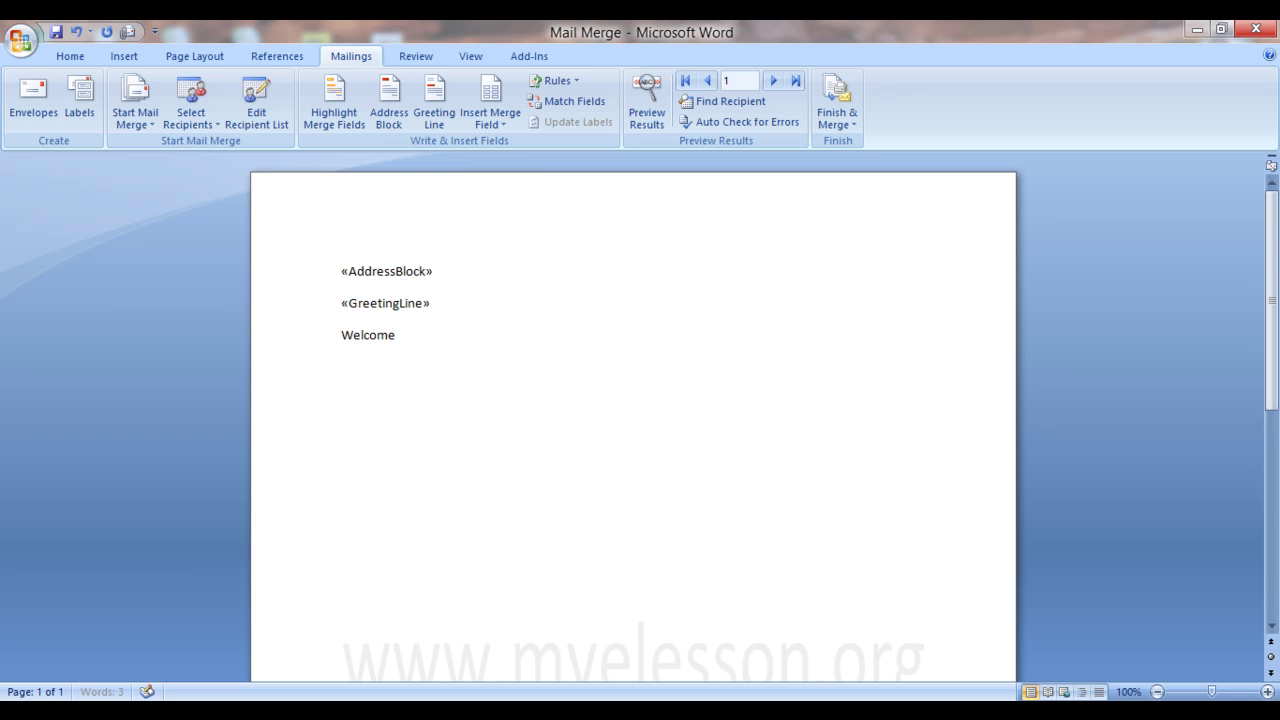
{"action": "type", "text": "Welcome to M"}
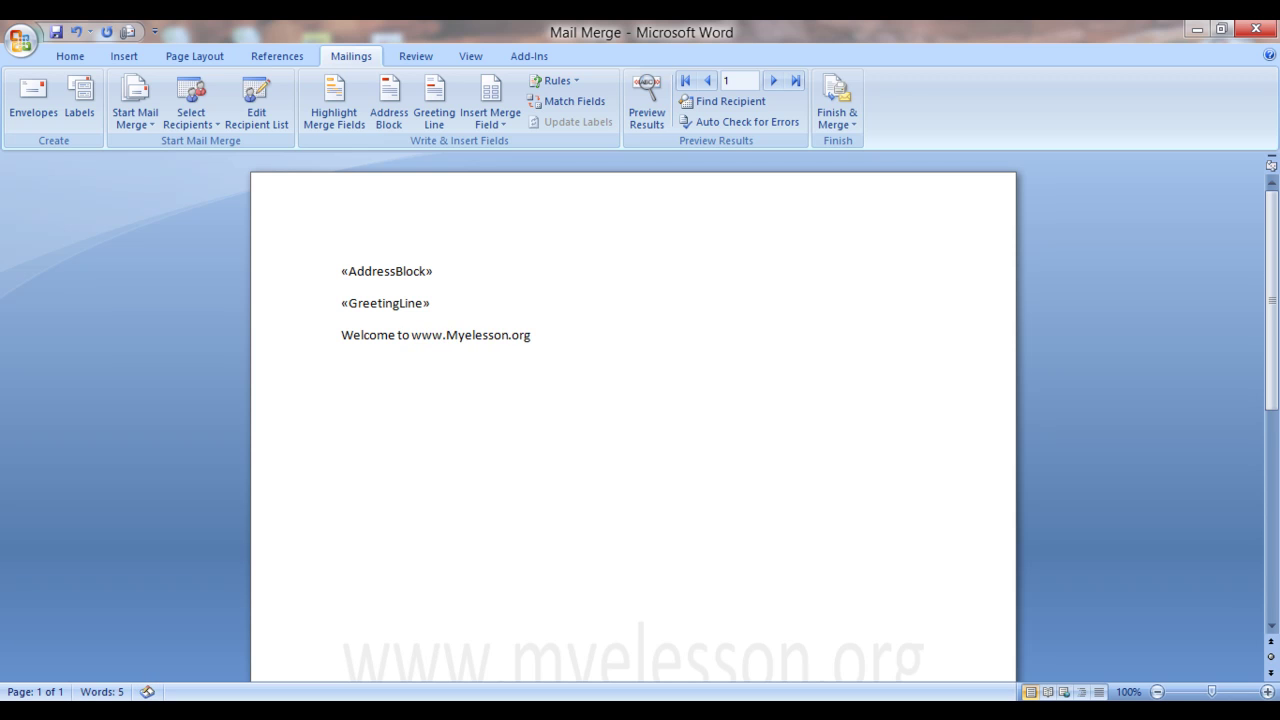
{"action": "left_click", "coordinate": [686, 486]}
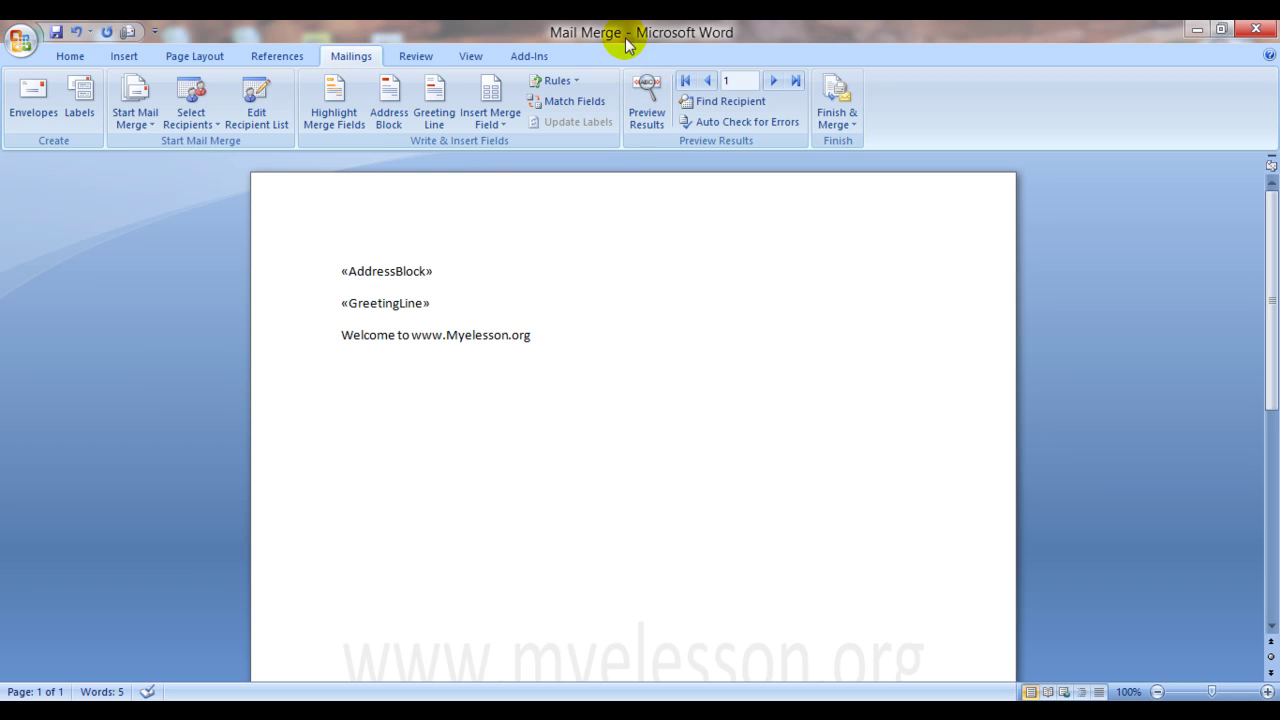
Preview the letter with real recipient data, switch back to merge fields, then show the Finish & Merge options.
{"action": "left_click", "coordinate": [648, 117]}
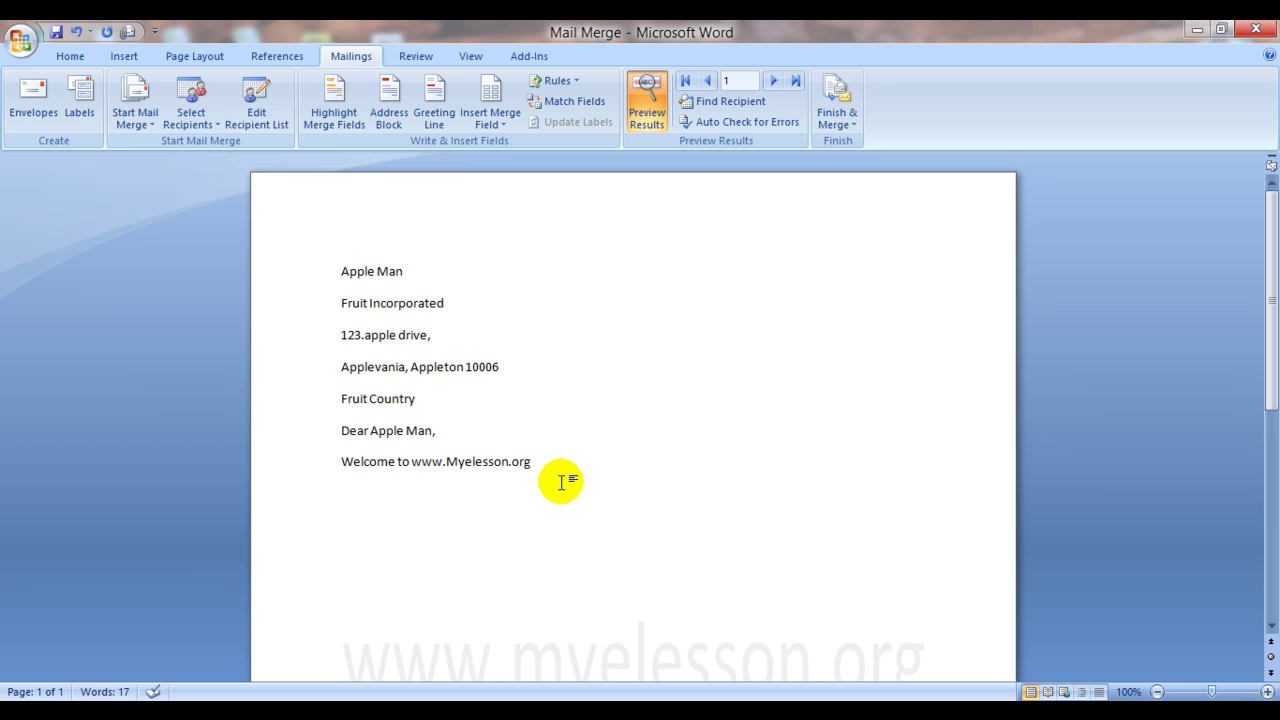
{"action": "left_click", "coordinate": [648, 88]}
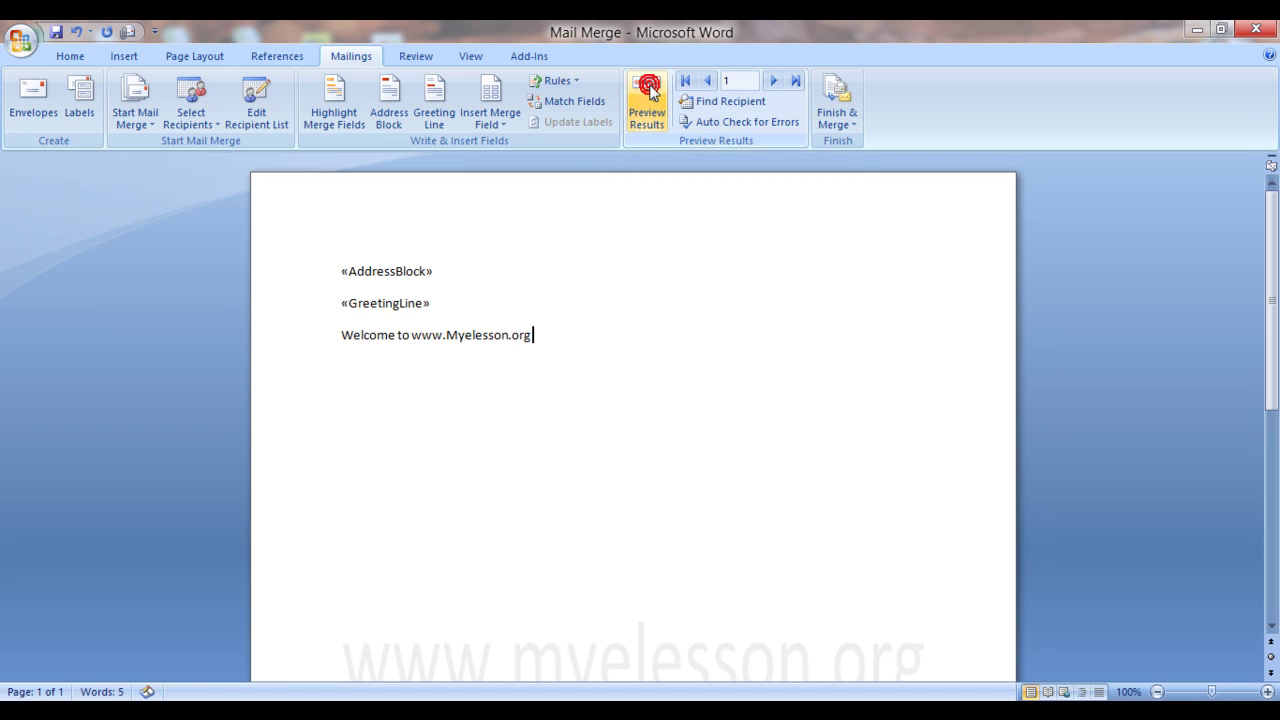
{"action": "left_click", "coordinate": [824, 114]}
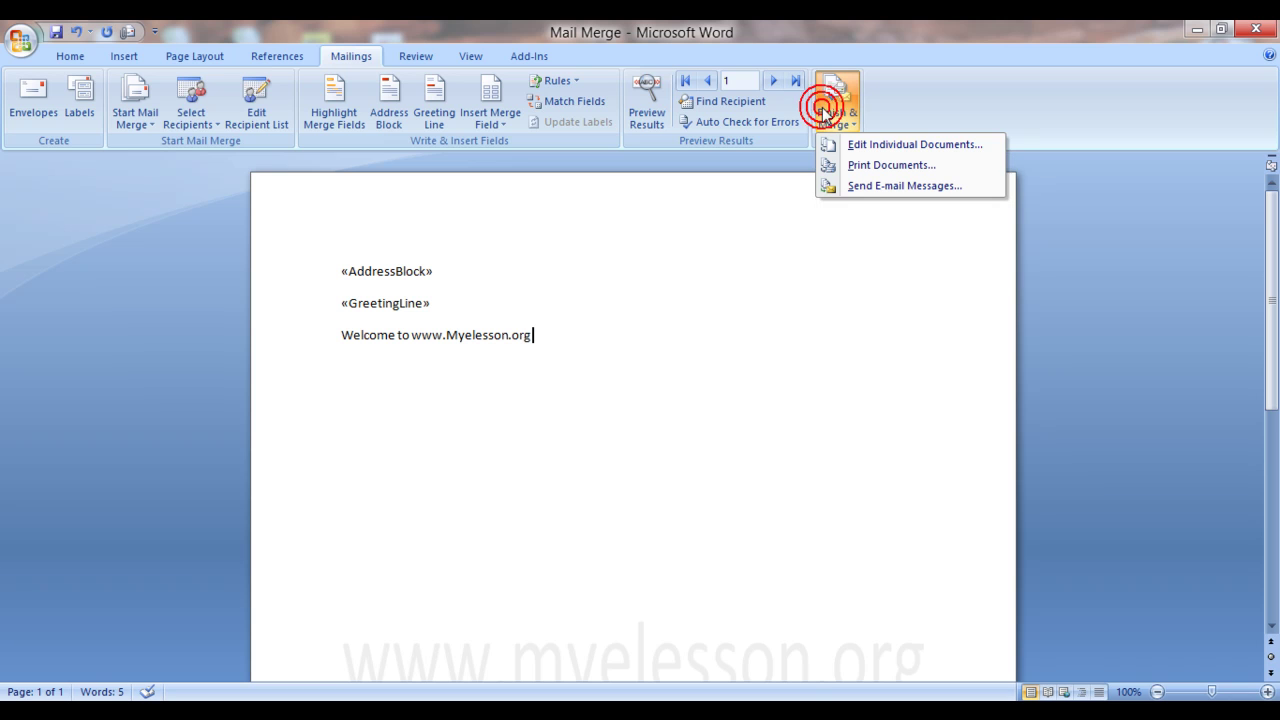
Merge all records as individual documents into the new Letters2 document.
{"action": "left_click", "coordinate": [912, 145]}
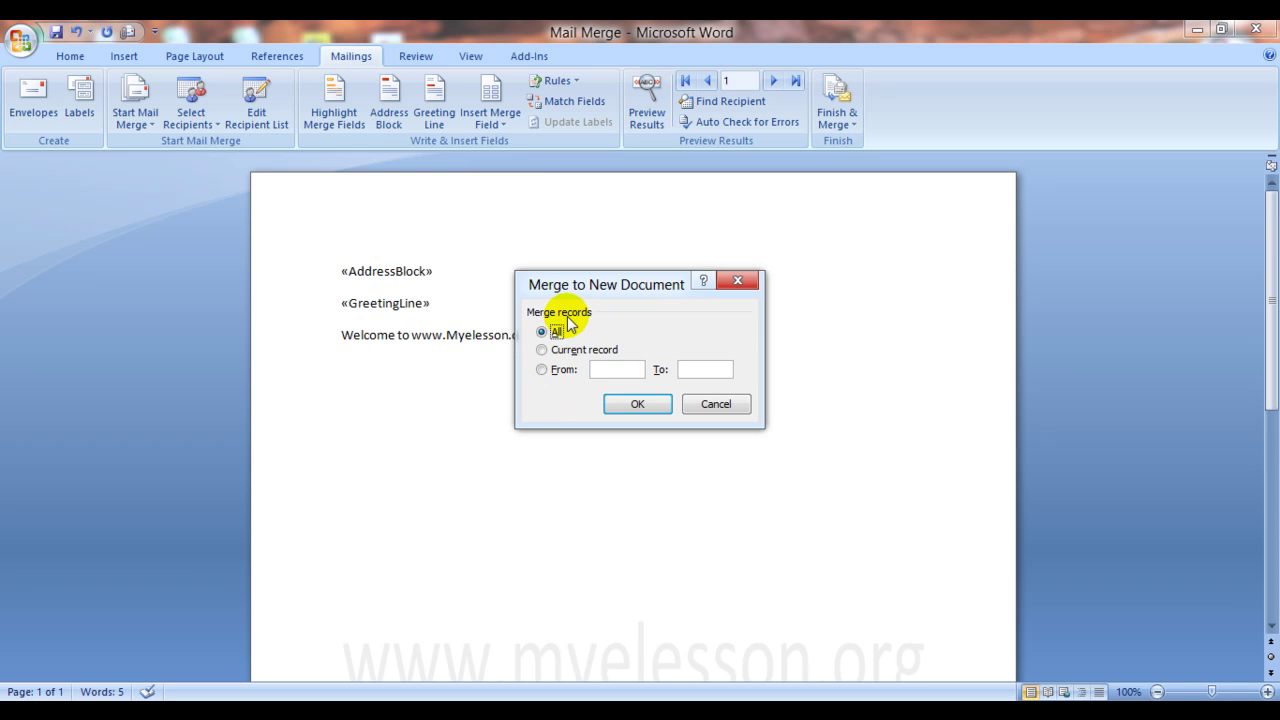
{"action": "left_click", "coordinate": [638, 404]}
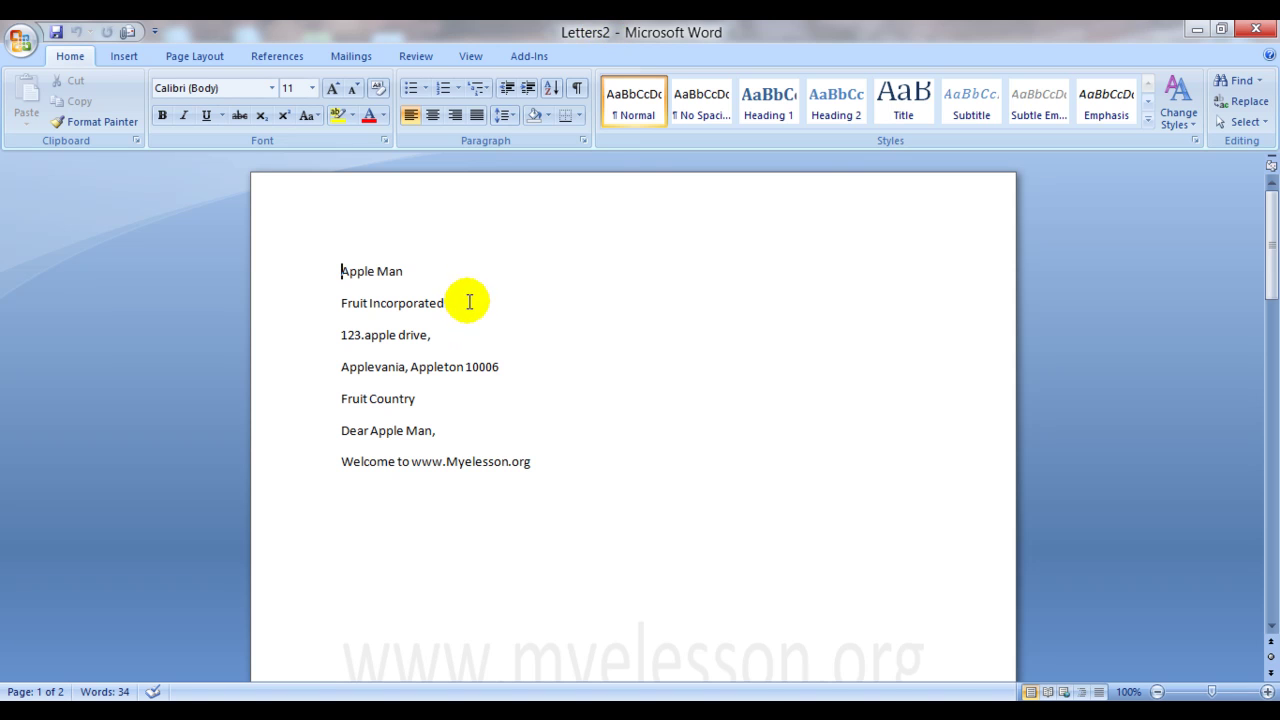
Review the merged letters in Letters2, moving from the first recipient's letter to the second.
{"action": "left_click", "coordinate": [472, 296]}
{"action": "key", "text": "Down"}
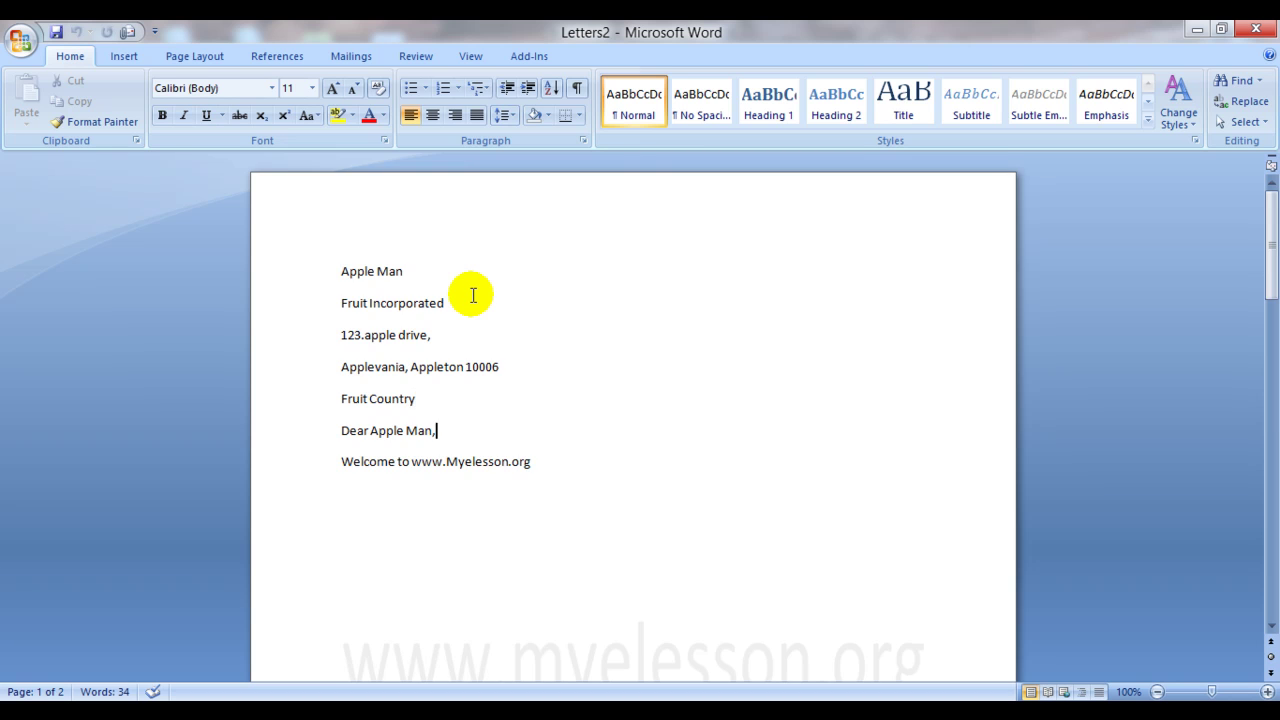
{"action": "key", "text": "Down"}
{"action": "key", "text": "Down"}
{"action": "key", "text": "Down"}
{"action": "key", "text": "Down"}
{"action": "key", "text": "Down"}
{"action": "key", "text": "Down"}
{"action": "key", "text": "Down"}
{"action": "key", "text": "Down"}
{"action": "key", "text": "Down"}
{"action": "key", "text": "Down"}
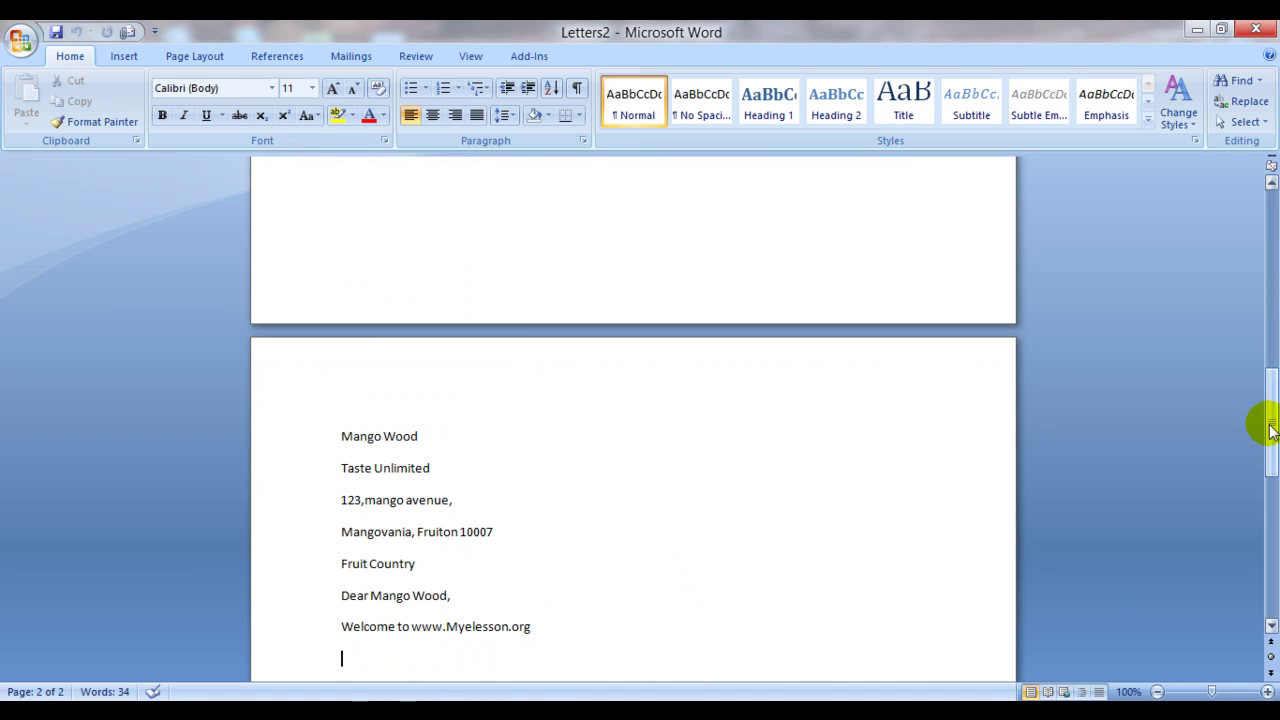
{"action": "left_click_drag", "start_coordinate": [1270, 430], "coordinate": [1273, 218]}
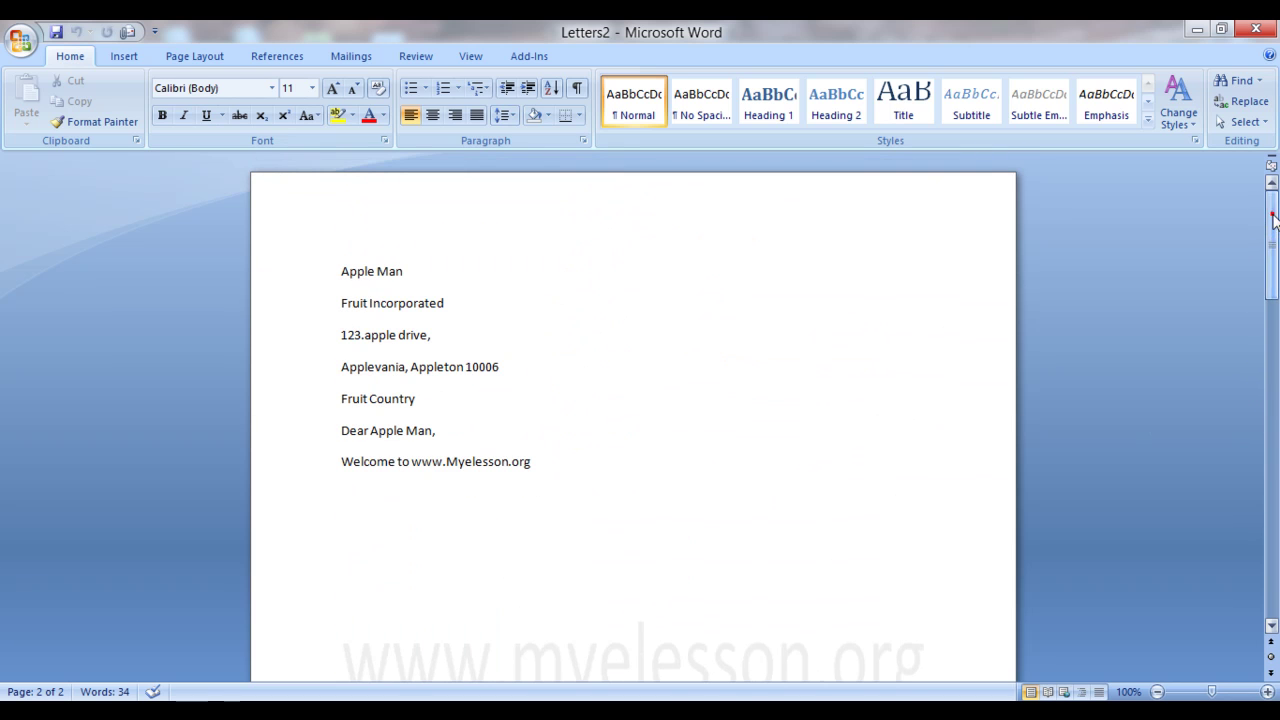
Close Letters2 without saving, returning to the Mail Merge main document.
{"action": "left_click", "coordinate": [843, 381]}
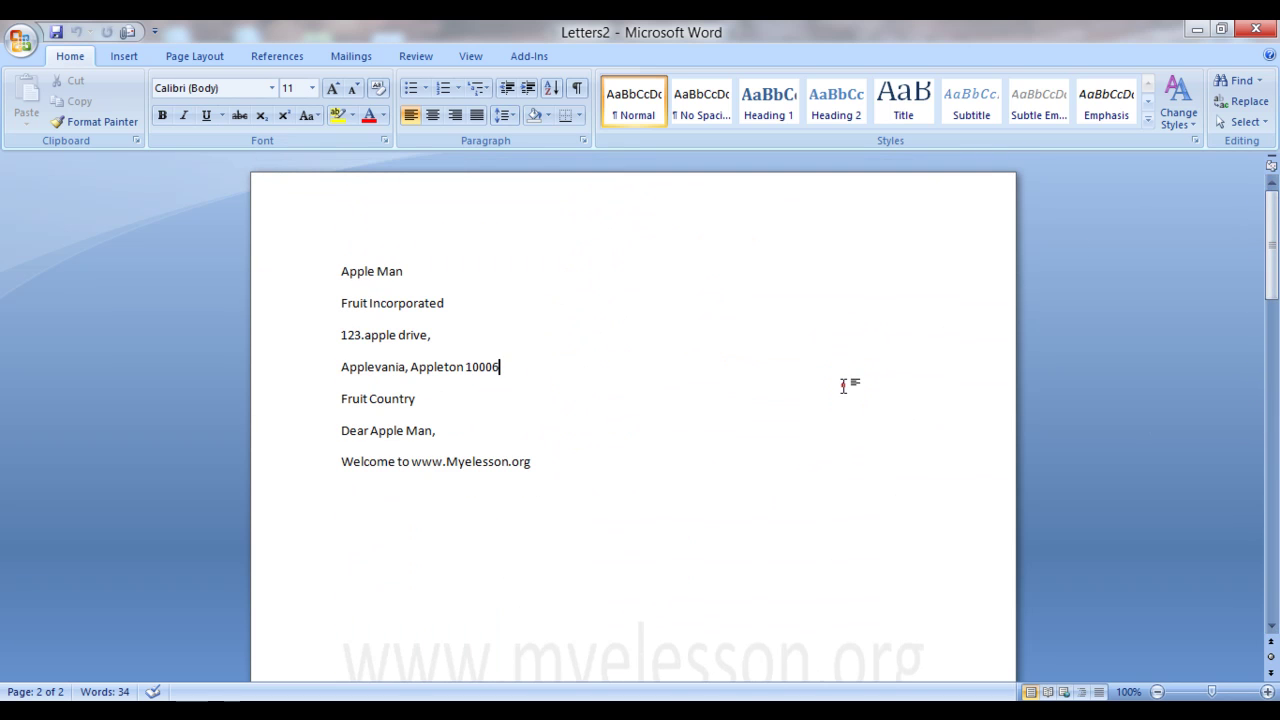
{"action": "left_click", "coordinate": [1264, 28]}
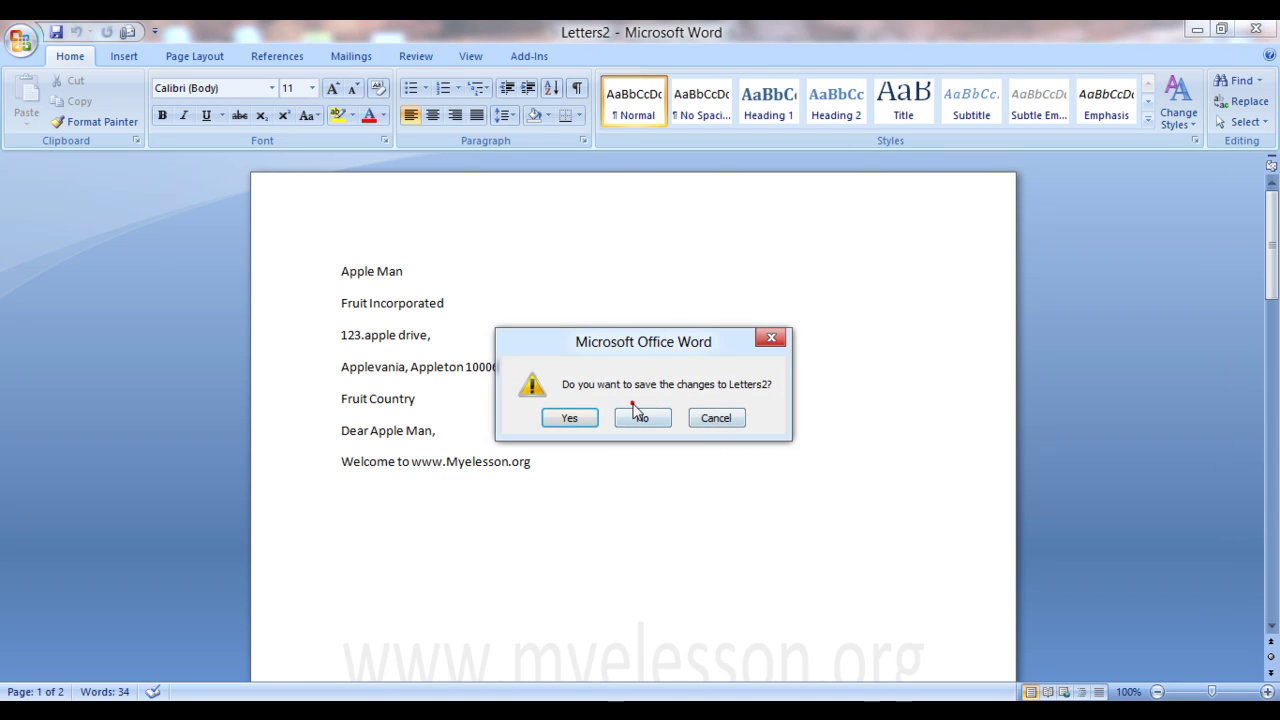
{"action": "left_click", "coordinate": [640, 417]}
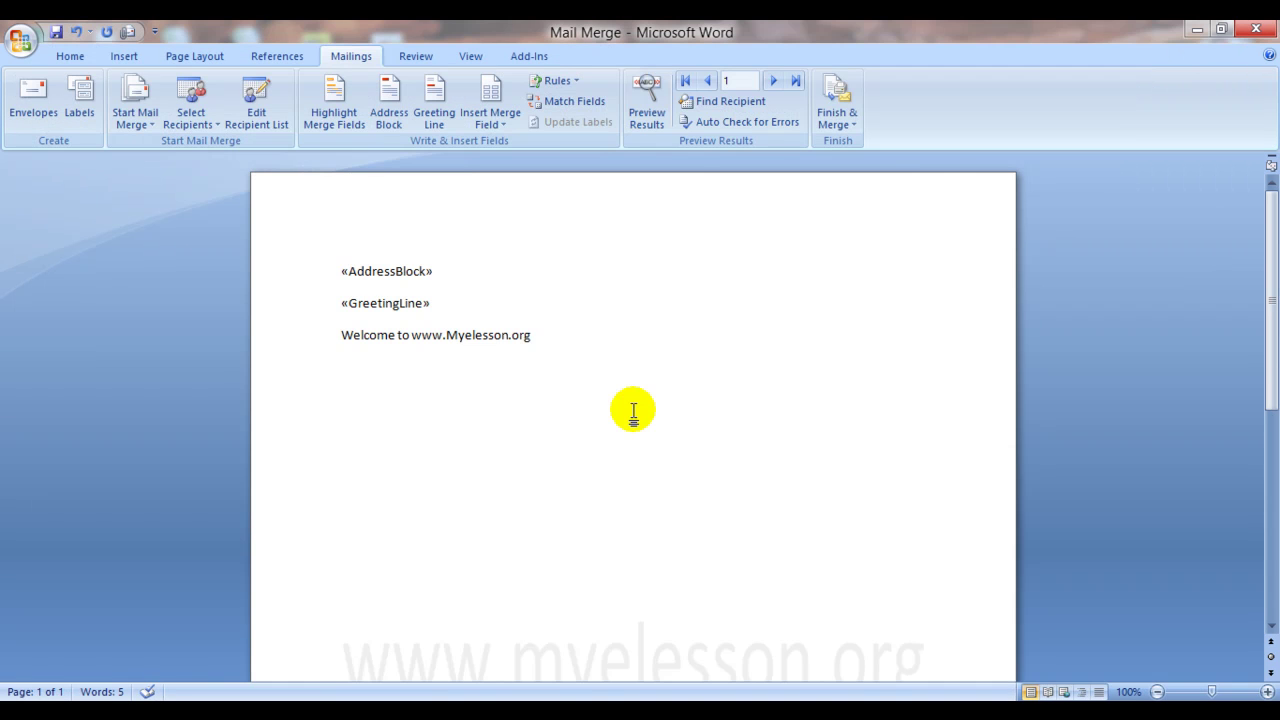